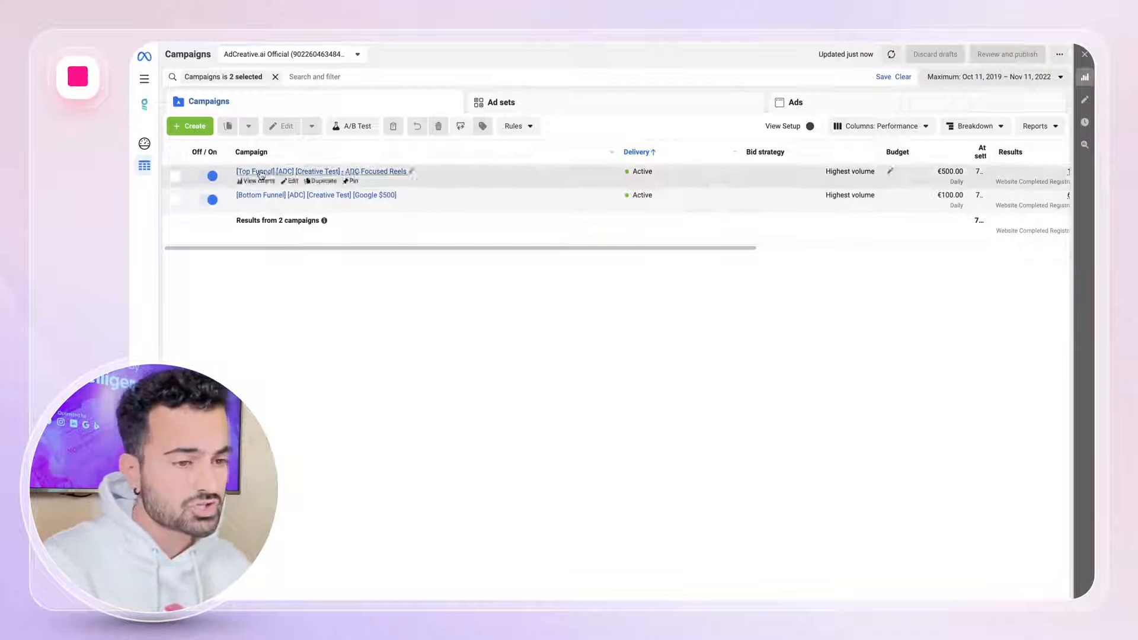
Start a new campaign and look up its objective from the former Conversions objective, giving Sales.
{"action": "left_click", "coordinate": [199, 130]}
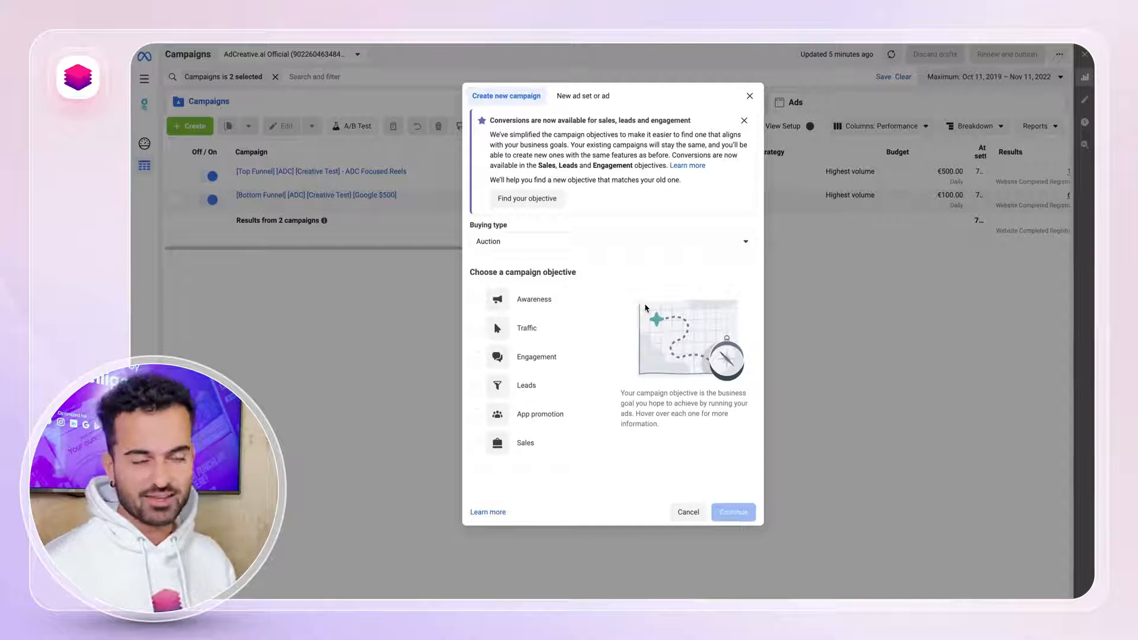
{"action": "left_click", "coordinate": [557, 197]}
{"action": "left_click", "coordinate": [560, 207]}
{"action": "scroll", "coordinate": [578, 302], "scroll_direction": "down", "scroll_amount": 2}
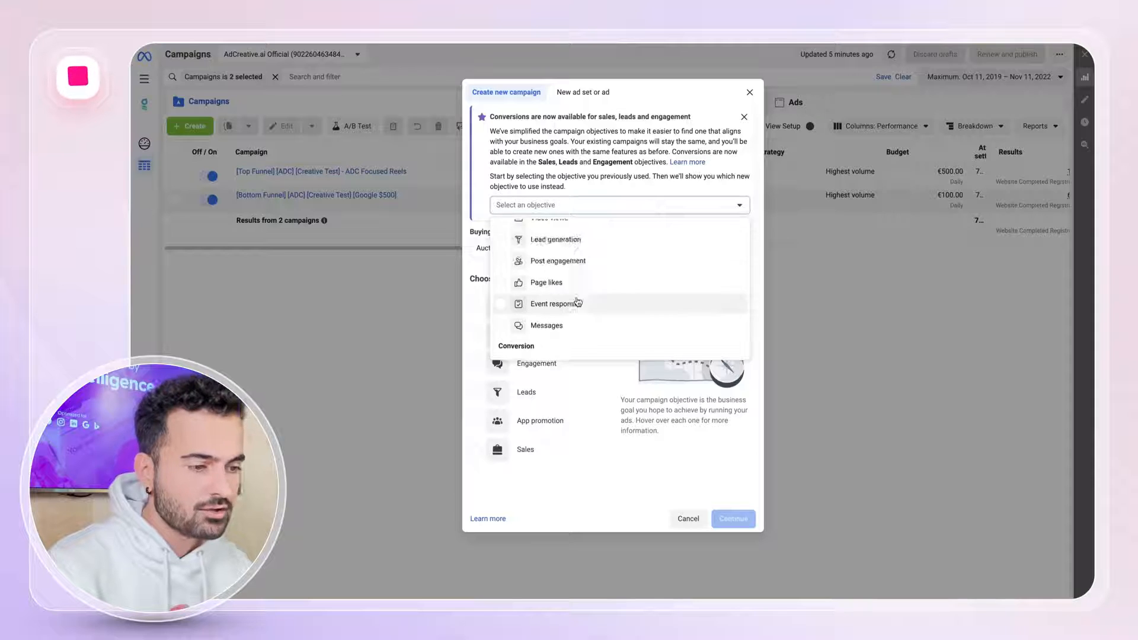
{"action": "scroll", "coordinate": [578, 303], "scroll_direction": "down", "scroll_amount": 3}
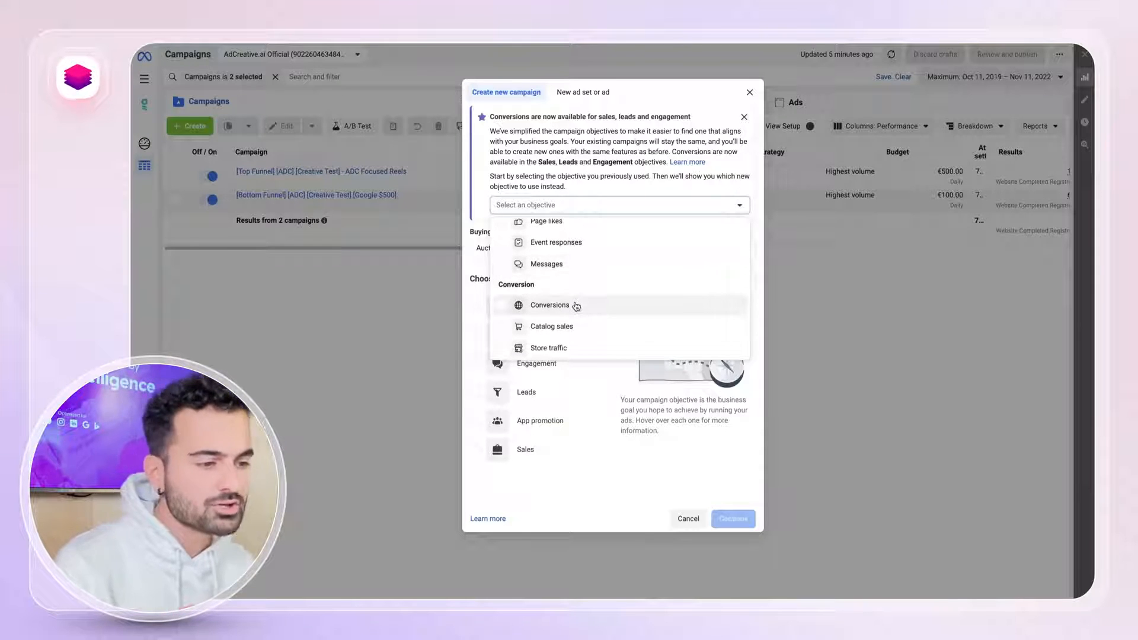
{"action": "left_click", "coordinate": [576, 306]}
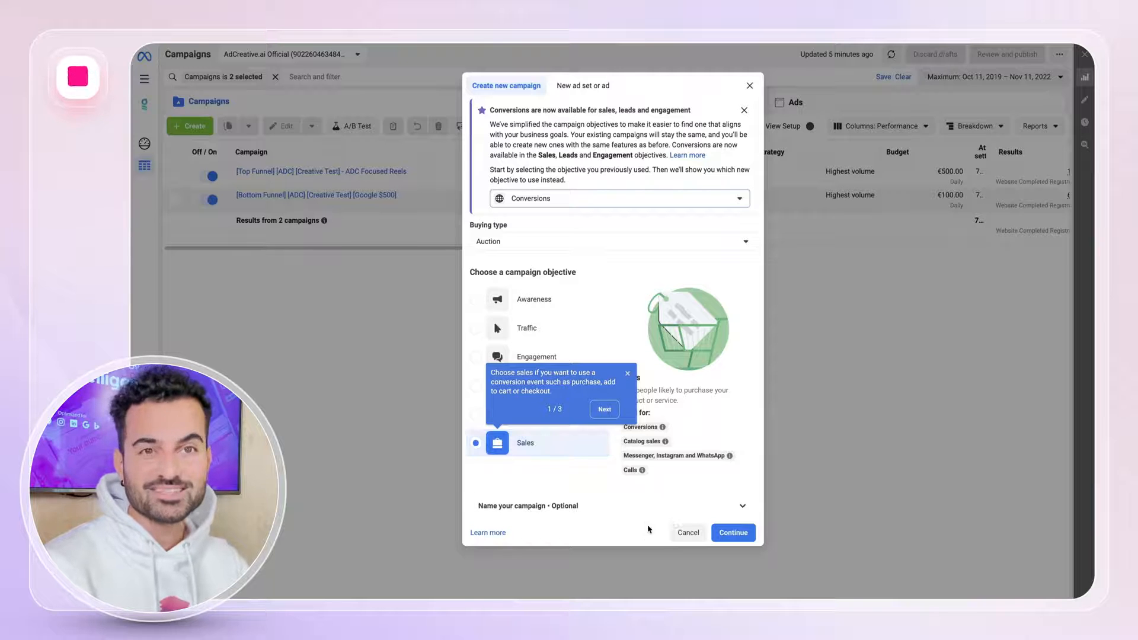
Name the new campaign, its ad set and its ad TEST.
{"action": "left_click", "coordinate": [670, 506]}
{"action": "left_click", "coordinate": [587, 428]}
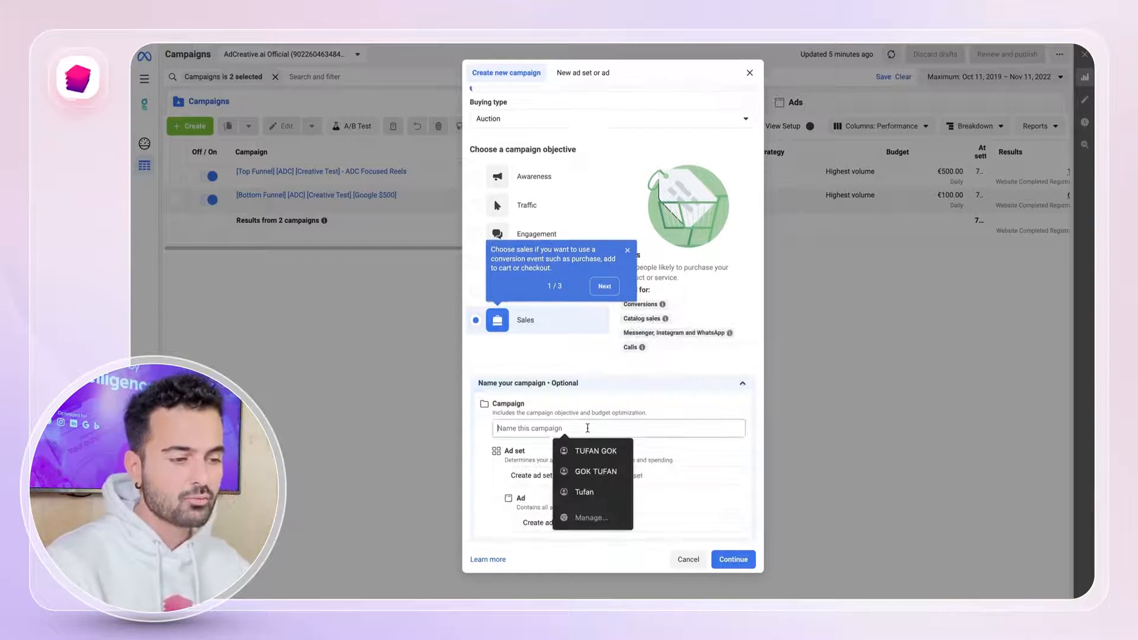
{"action": "type", "text": "TEST"}
{"action": "left_click", "coordinate": [640, 480]}
{"action": "type", "text": "TEST"}
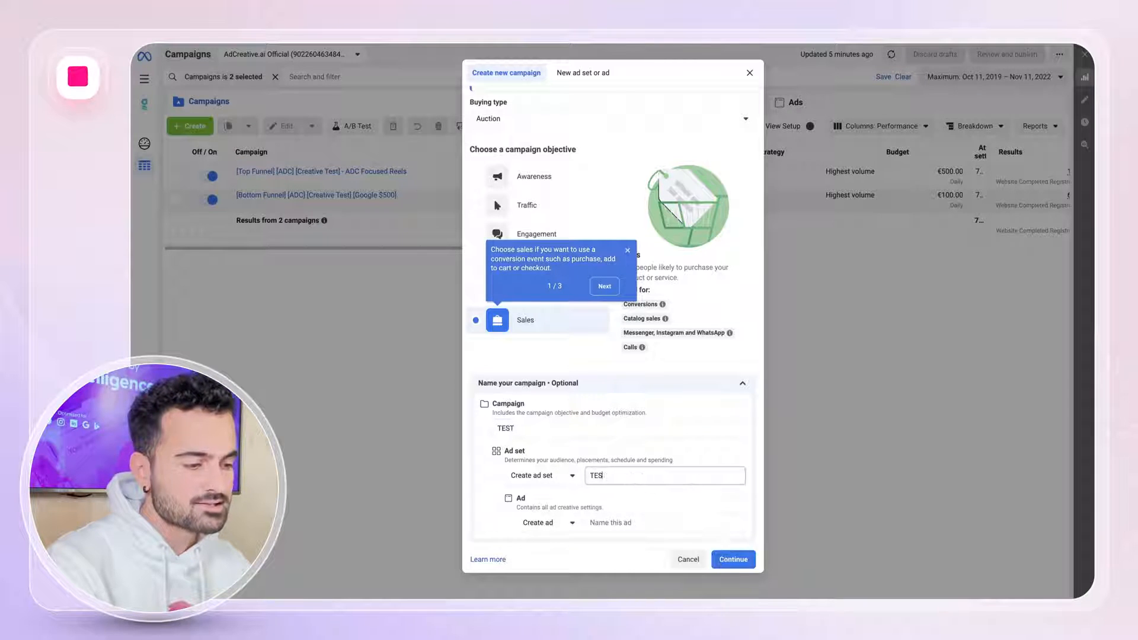
{"action": "left_click", "coordinate": [599, 524]}
{"action": "type", "text": "TEST"}
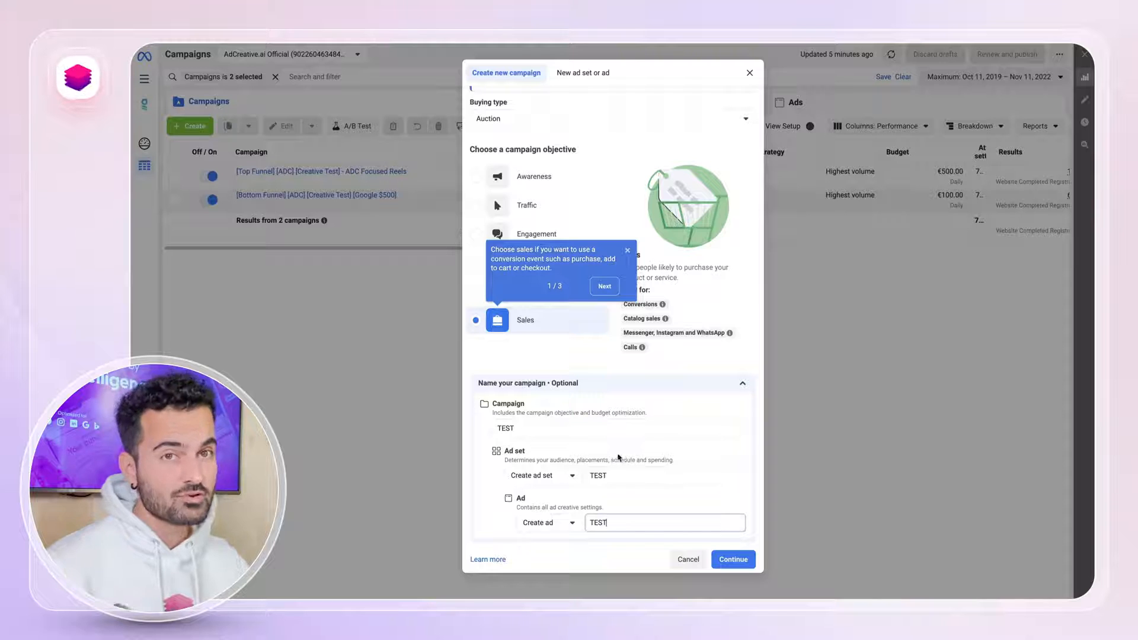
Continue with the manual sales campaign setup instead of the tailored one.
{"action": "left_click", "coordinate": [733, 559]}
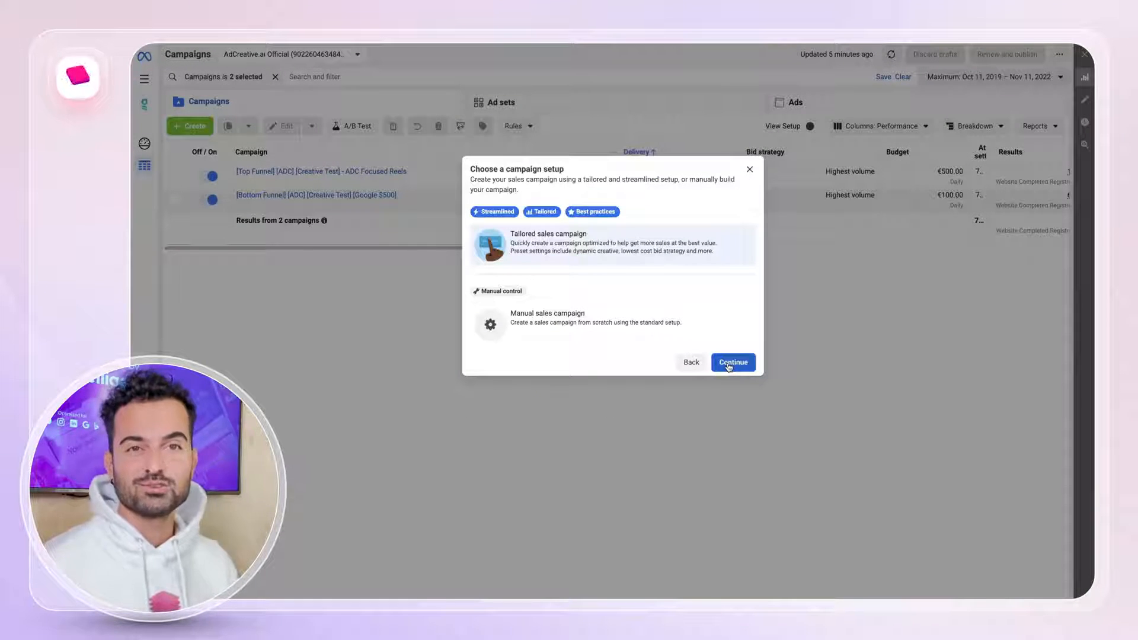
{"action": "left_click", "coordinate": [633, 324]}
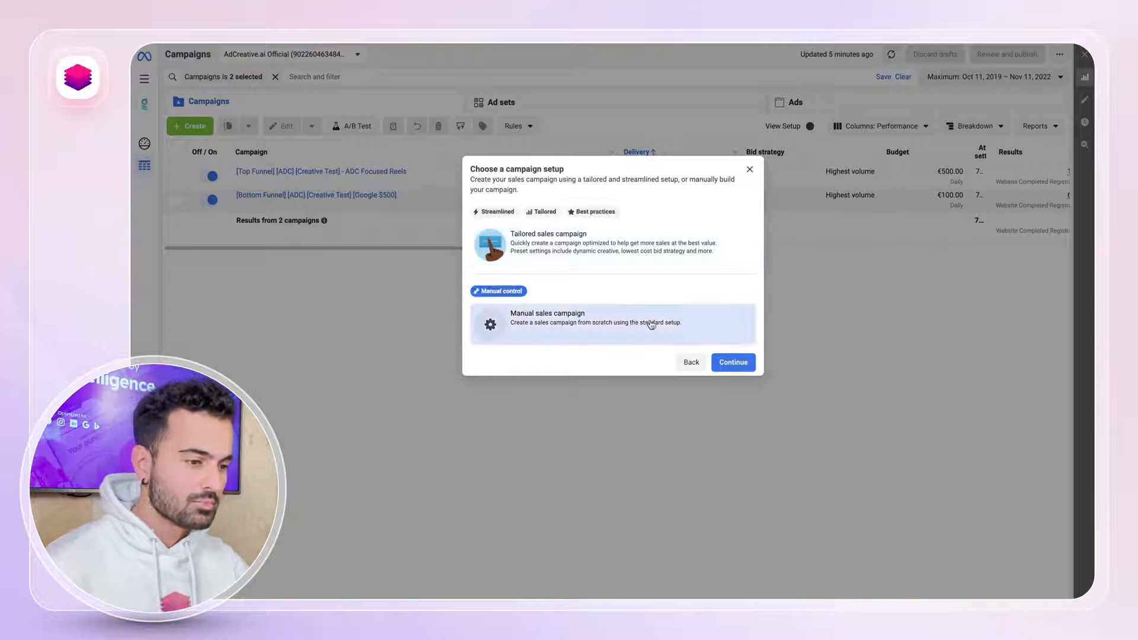
{"action": "left_click", "coordinate": [733, 363]}
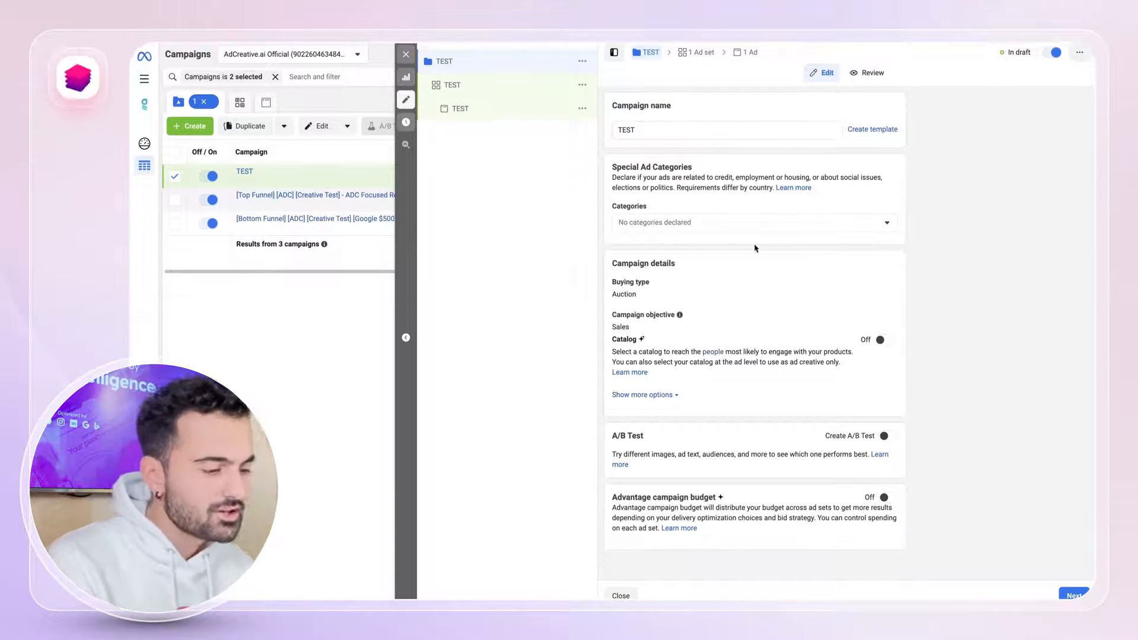
Turn on Advantage campaign budget for the TEST campaign and set the daily budget to €100.
{"action": "left_click", "coordinate": [887, 498]}
{"action": "scroll", "coordinate": [841, 468], "scroll_direction": "down", "scroll_amount": 2}
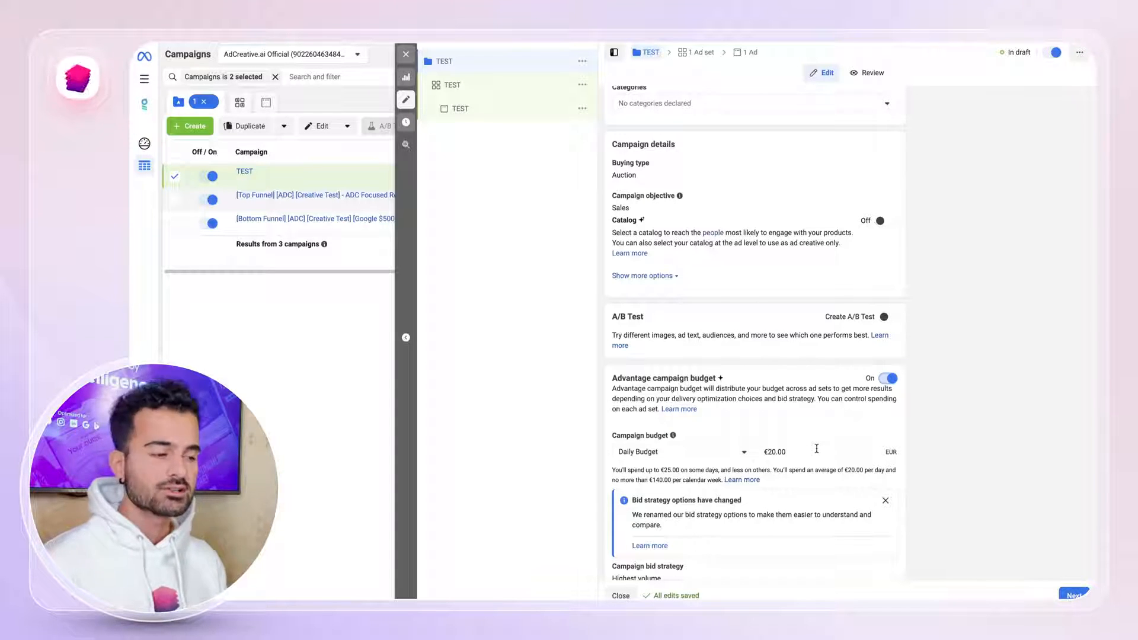
{"action": "left_click", "coordinate": [816, 449]}
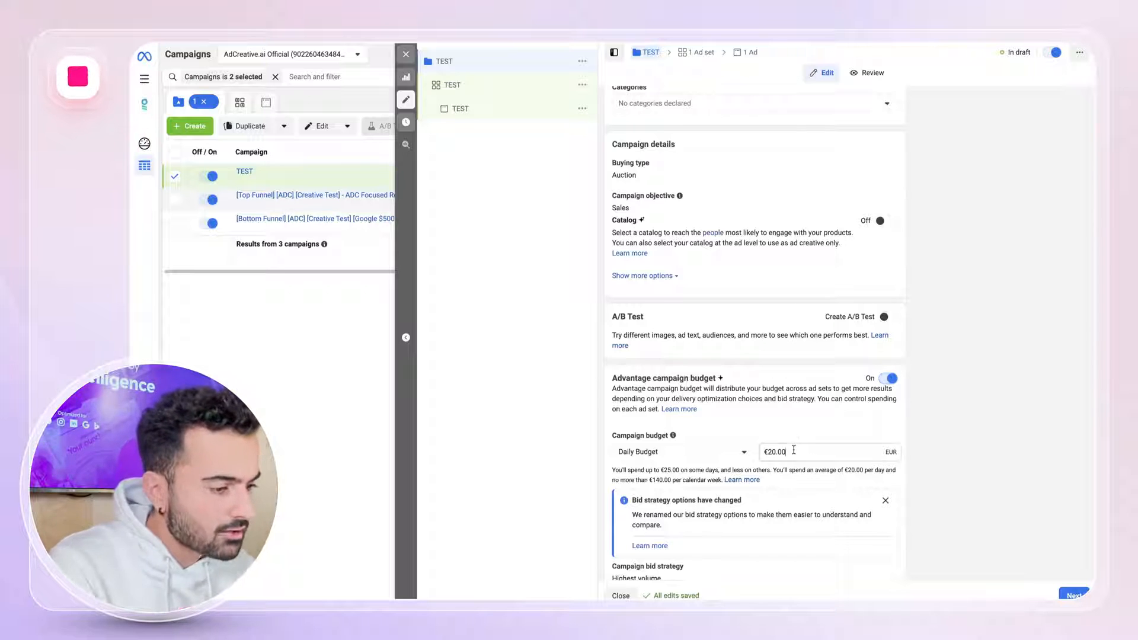
{"action": "key", "text": "ctrl+a"}
{"action": "type", "text": "100"}
{"action": "left_click", "coordinate": [967, 329]}
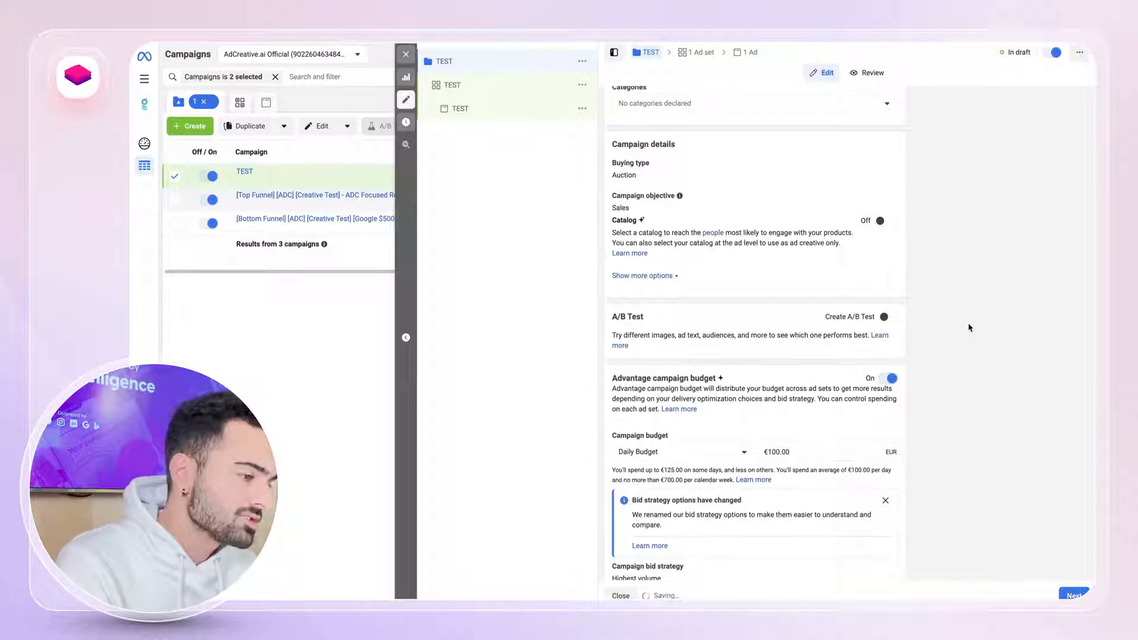
{"action": "scroll", "coordinate": [967, 329], "scroll_direction": "down", "scroll_amount": 2}
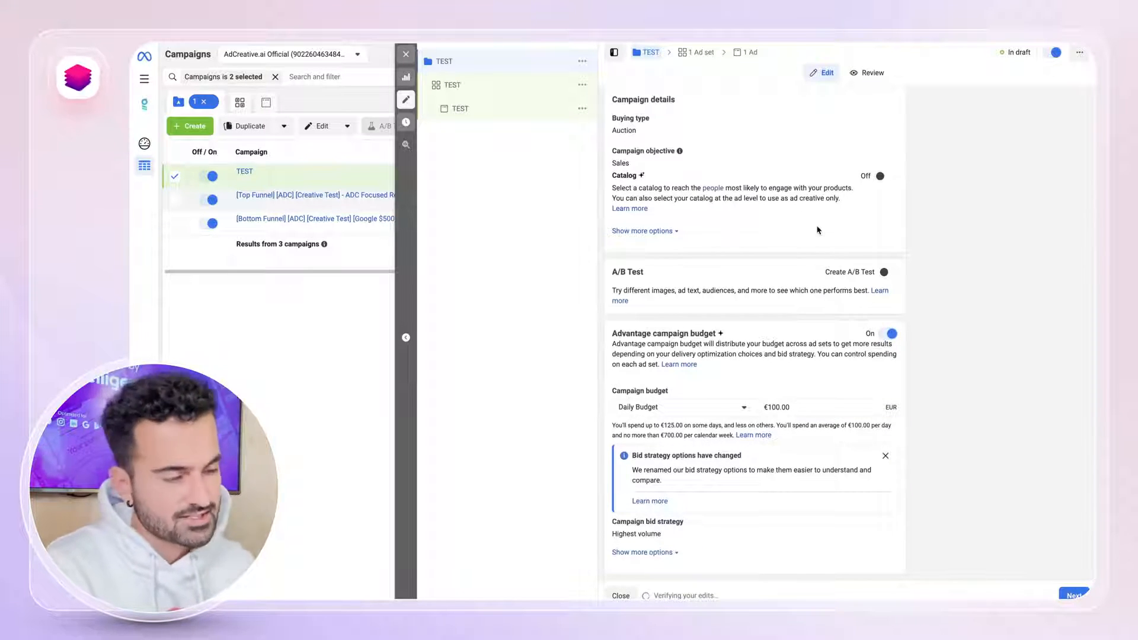
{"action": "scroll", "coordinate": [815, 289], "scroll_direction": "up", "scroll_amount": 3}
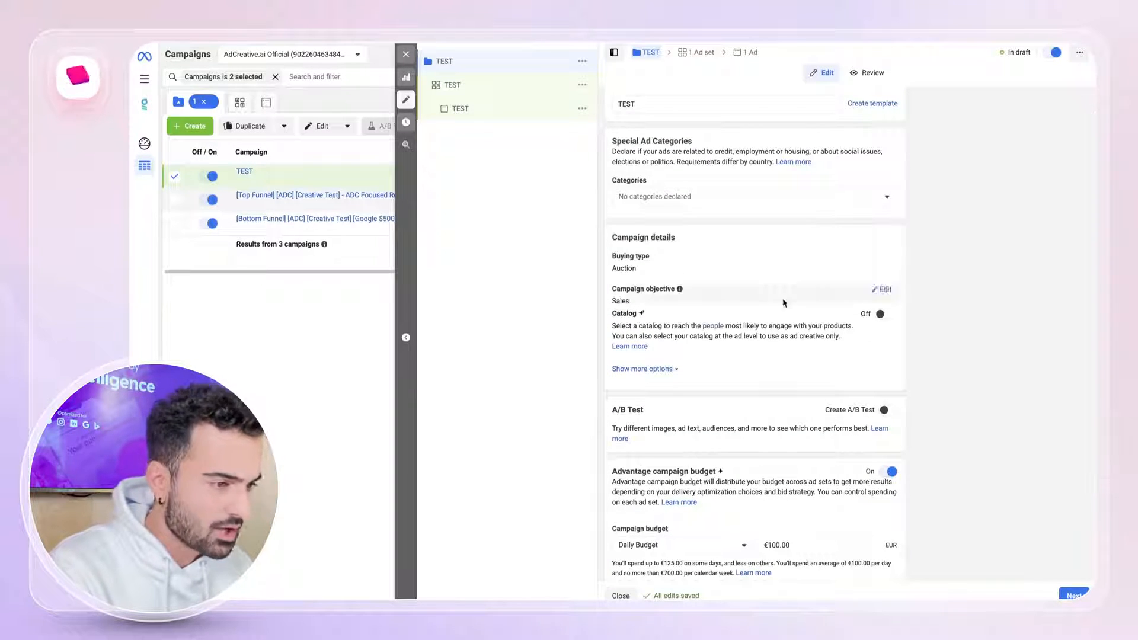
In the TEST ad set, select AdCreative.ai's Pixel and the Complete registration conversion event.
{"action": "left_click", "coordinate": [515, 89]}
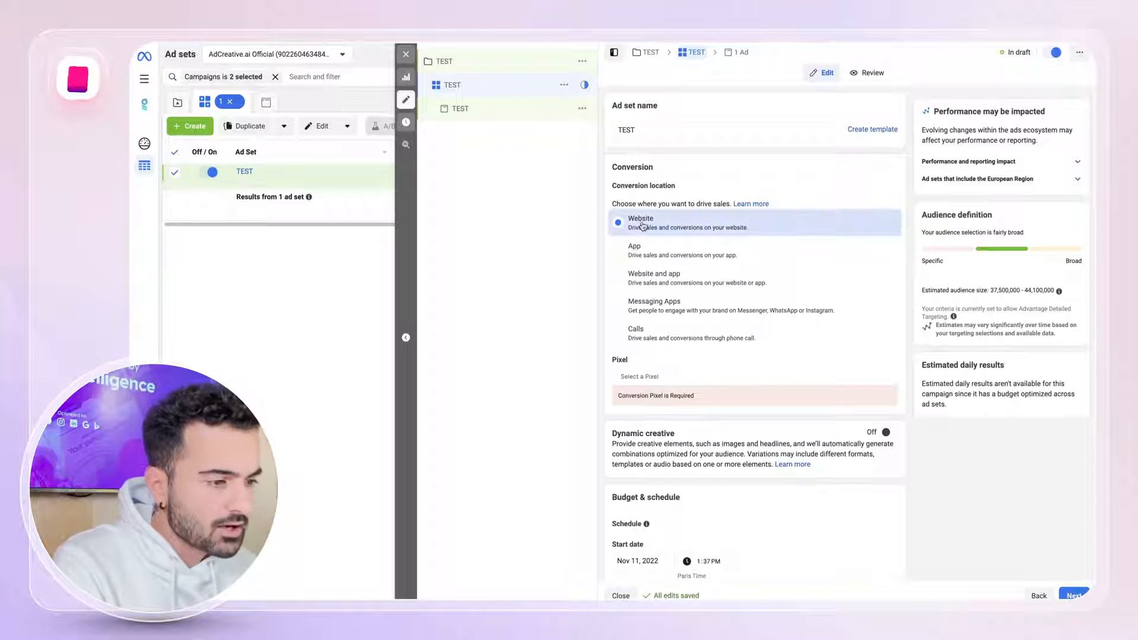
{"action": "scroll", "coordinate": [715, 281], "scroll_direction": "down", "scroll_amount": 1}
{"action": "left_click", "coordinate": [655, 291]}
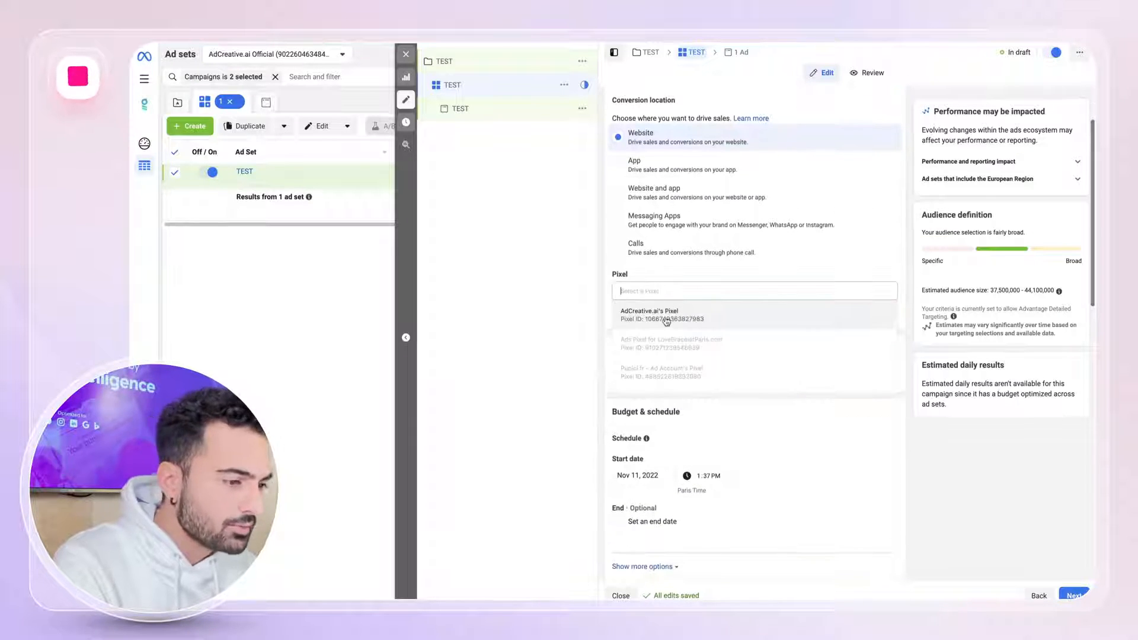
{"action": "left_click", "coordinate": [655, 308]}
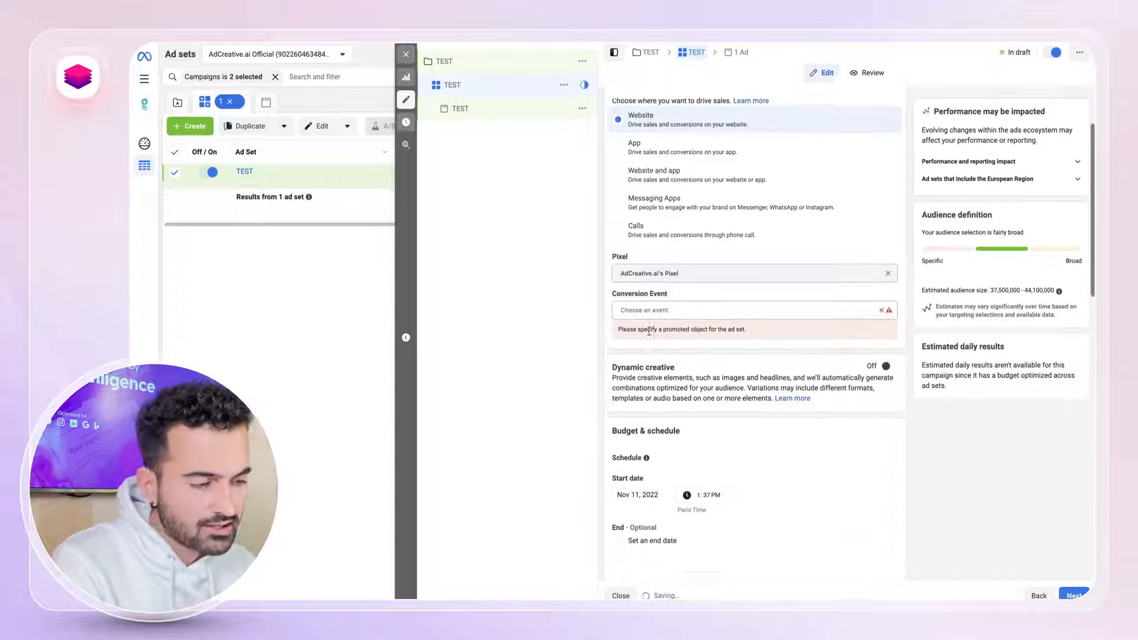
{"action": "left_click", "coordinate": [648, 300]}
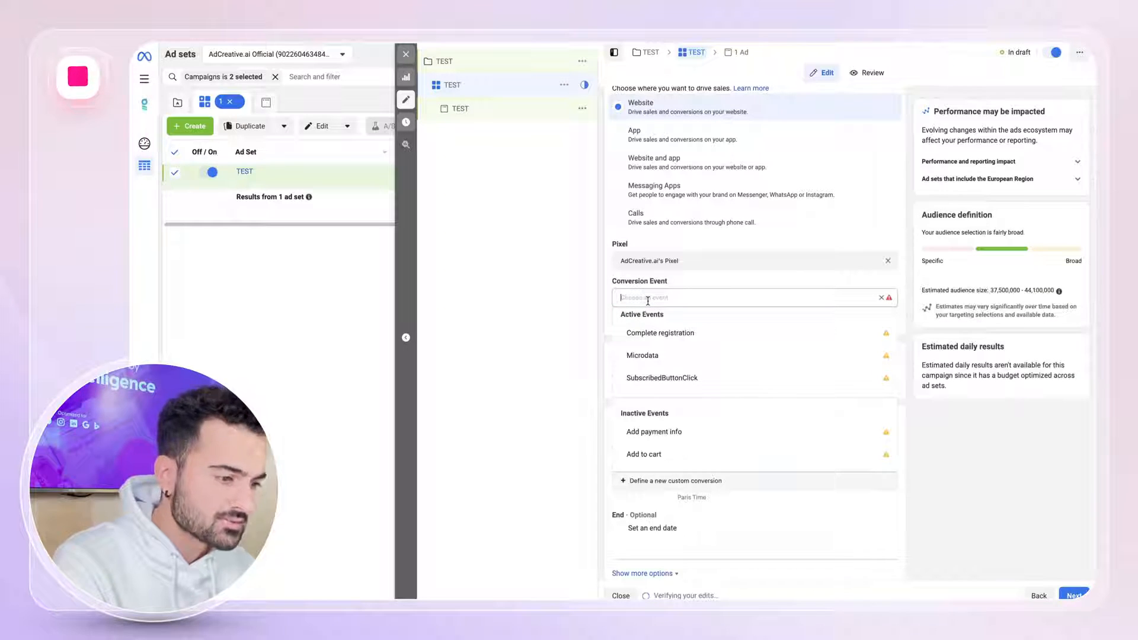
{"action": "left_click", "coordinate": [693, 335]}
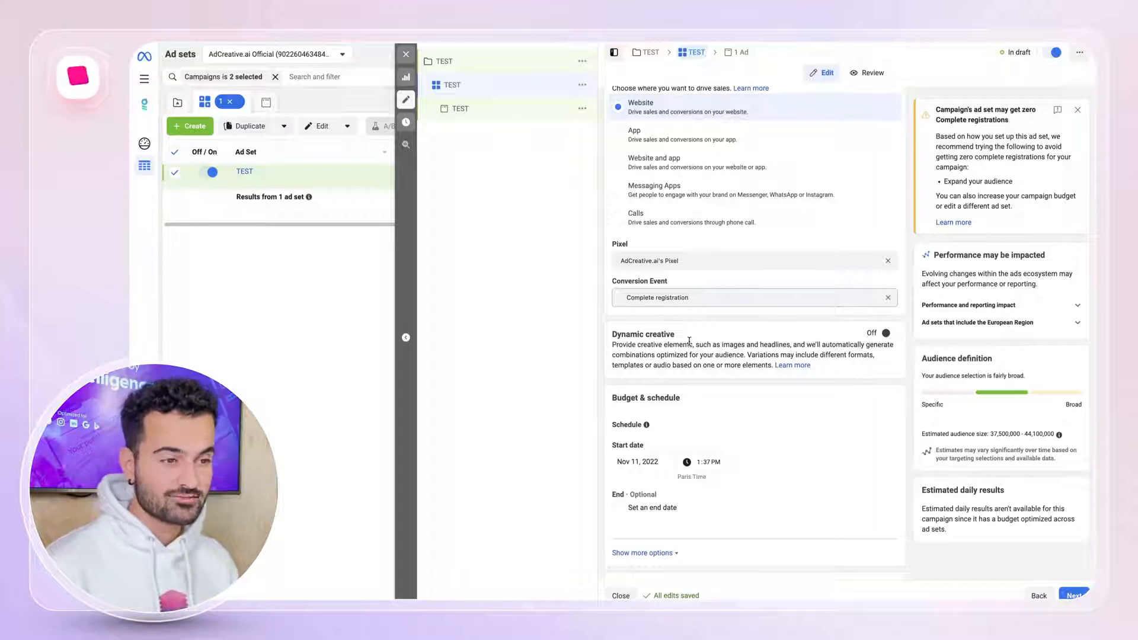
Turn on Dynamic creative for the ad set and accept the loss of Advantage+ Creative for Catalog.
{"action": "scroll", "coordinate": [688, 341], "scroll_direction": "down", "scroll_amount": 1}
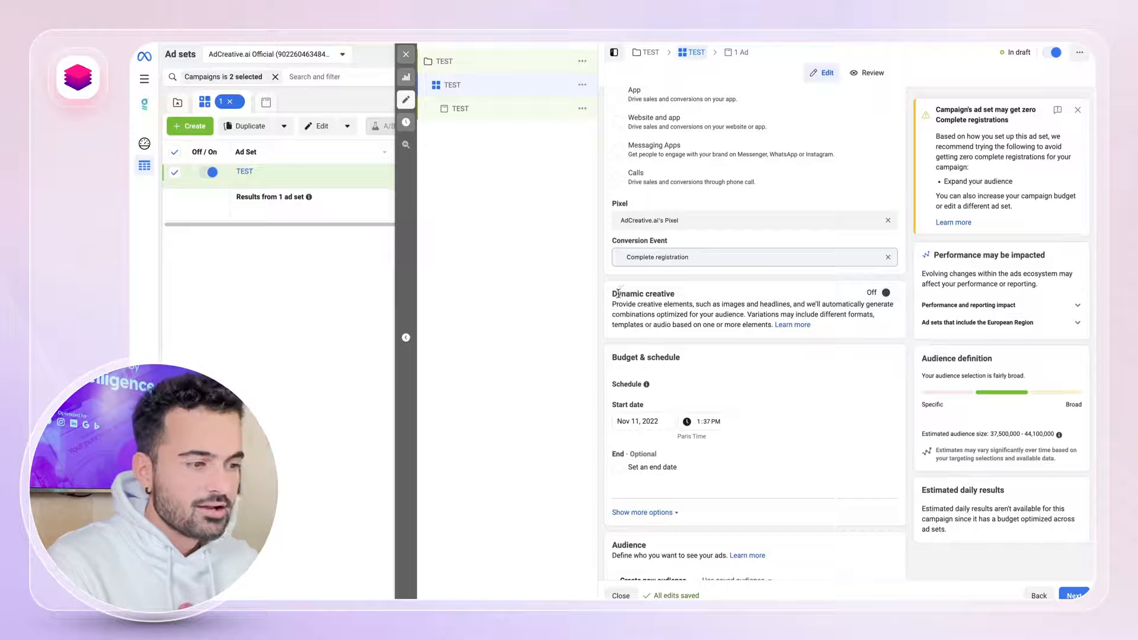
{"action": "left_click_drag", "start_coordinate": [613, 294], "coordinate": [676, 302]}
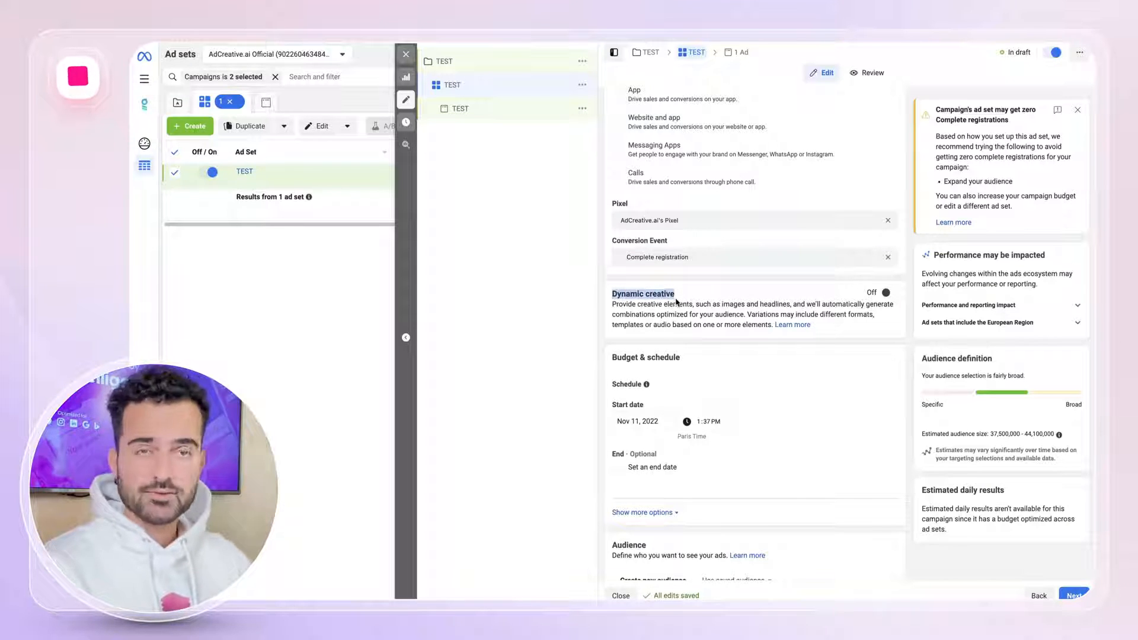
{"action": "left_click", "coordinate": [887, 292]}
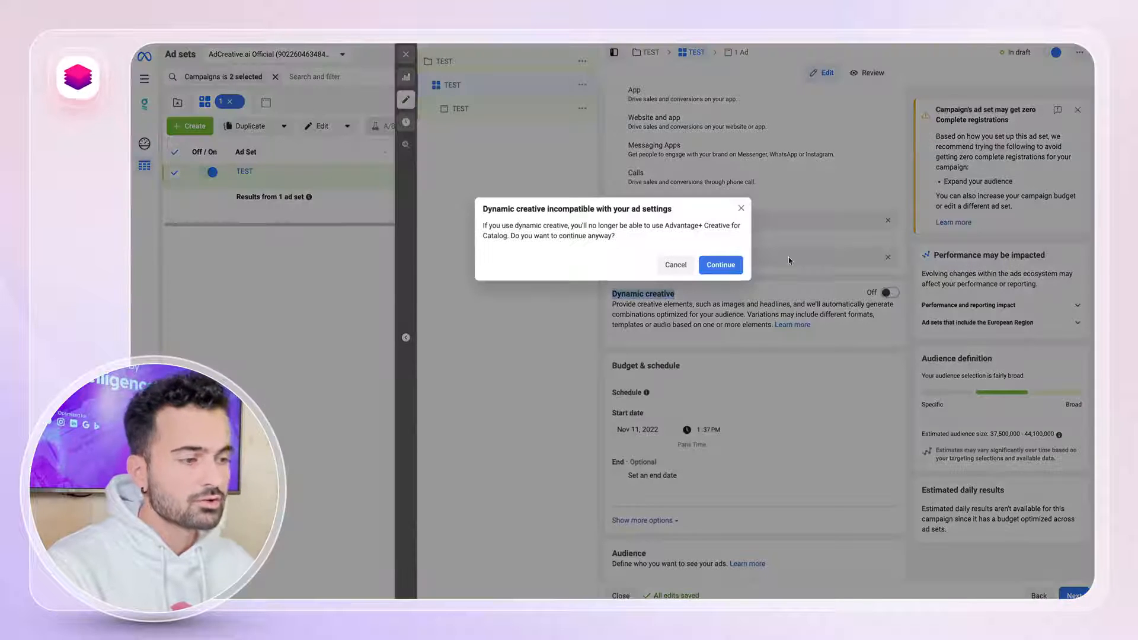
{"action": "left_click", "coordinate": [720, 265]}
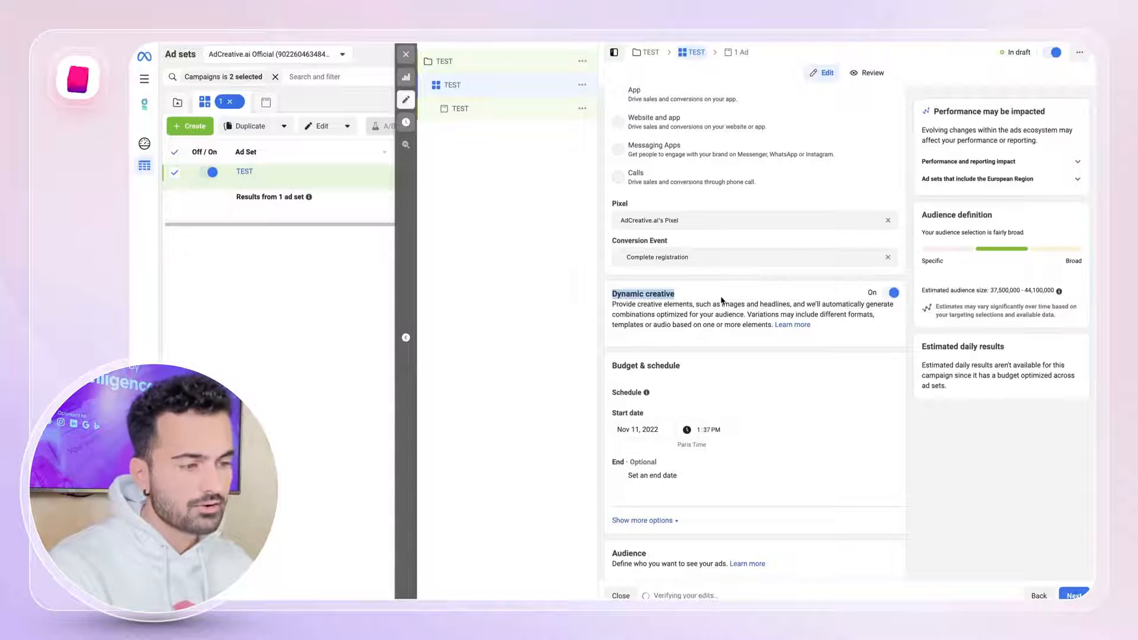
Replace France with United States in the audience's locations.
{"action": "scroll", "coordinate": [721, 300], "scroll_direction": "down", "scroll_amount": 7}
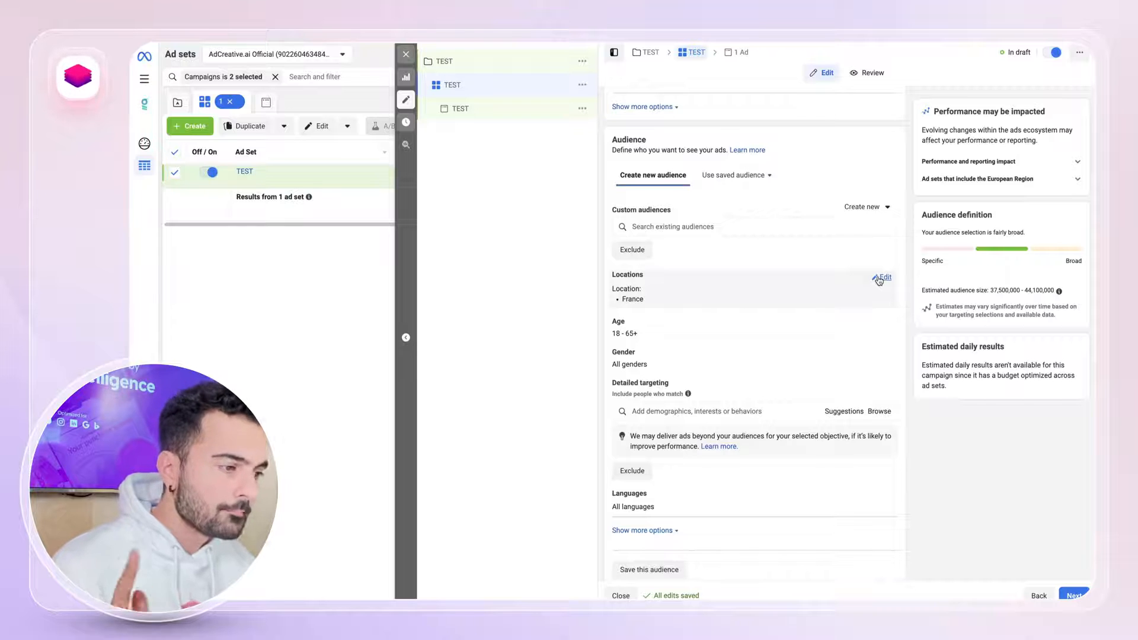
{"action": "scroll", "coordinate": [832, 311], "scroll_direction": "down", "scroll_amount": 1}
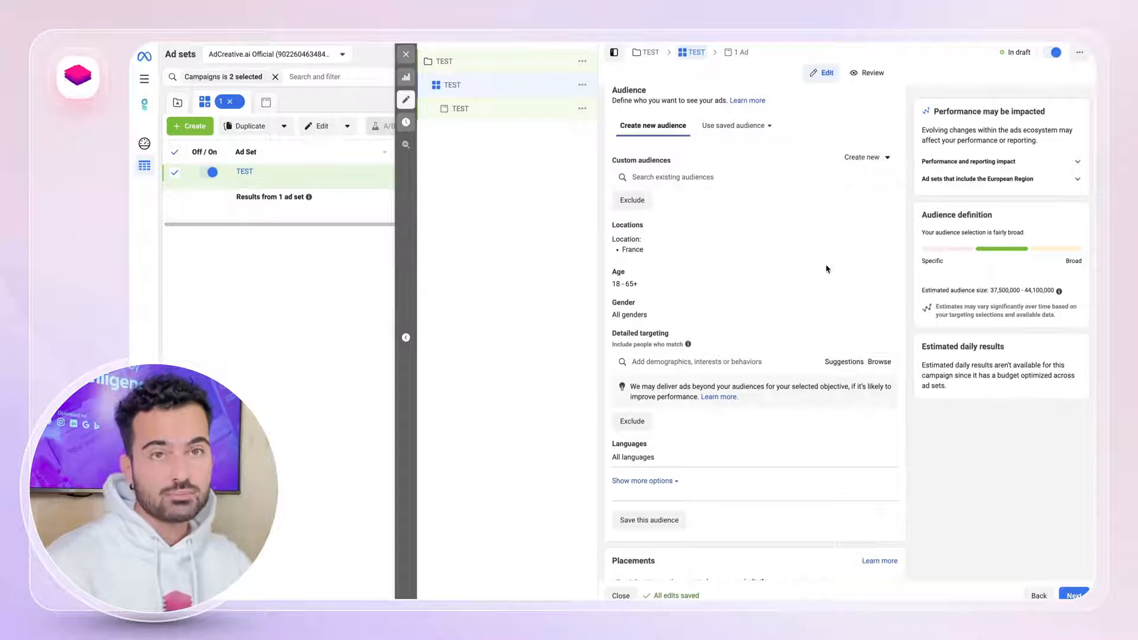
{"action": "scroll", "coordinate": [827, 268], "scroll_direction": "down", "scroll_amount": 2}
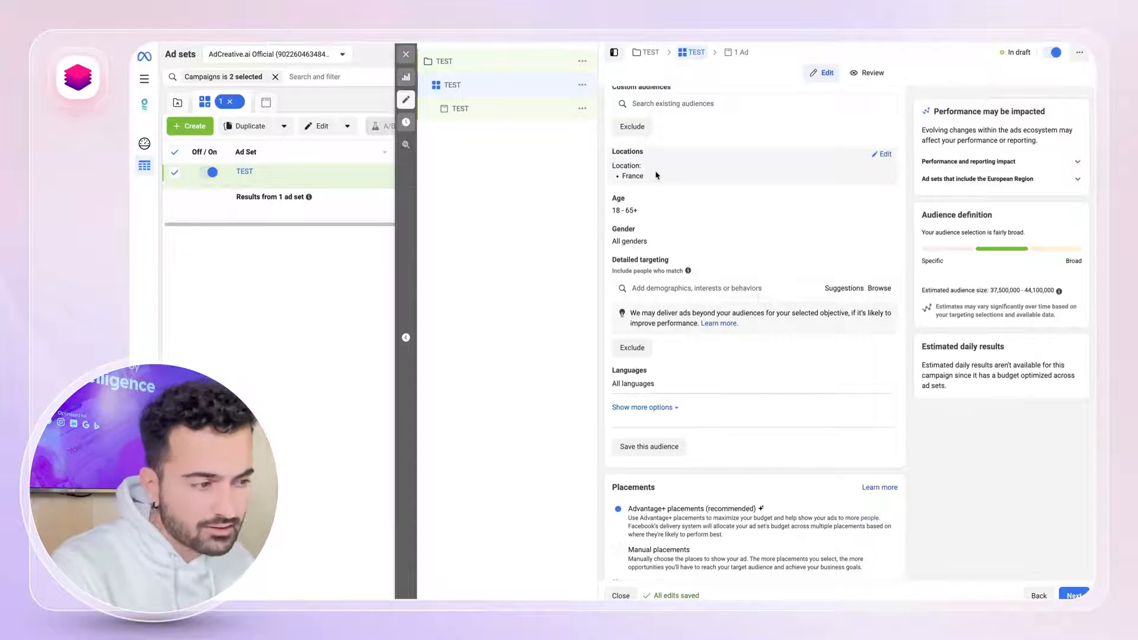
{"action": "left_click", "coordinate": [883, 155]}
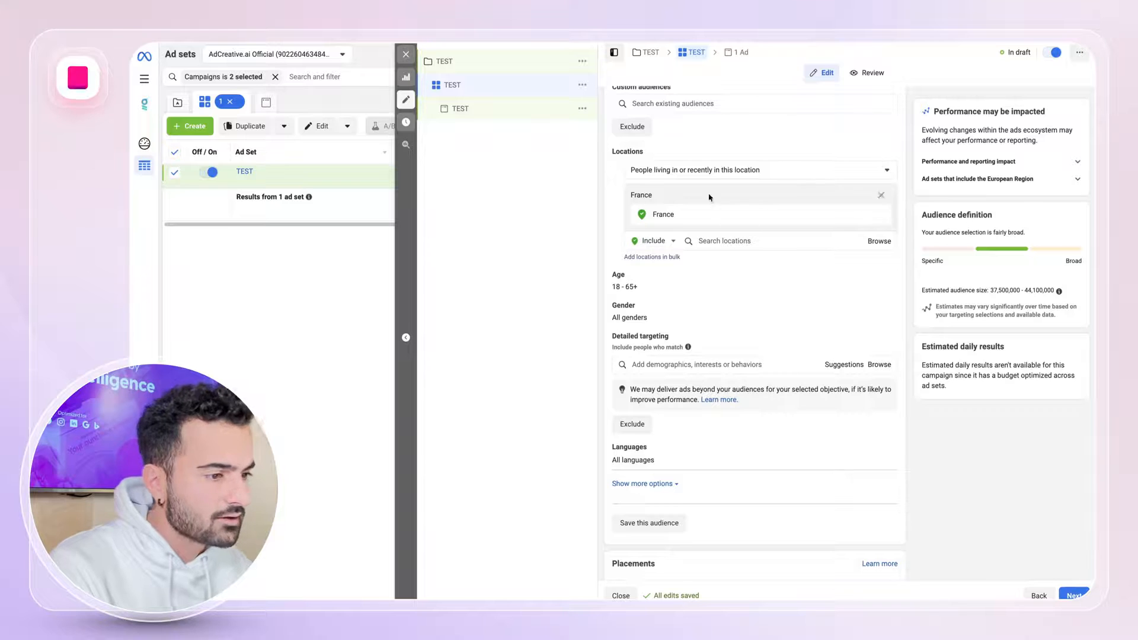
{"action": "left_click", "coordinate": [717, 242]}
{"action": "type", "text": "unit"}
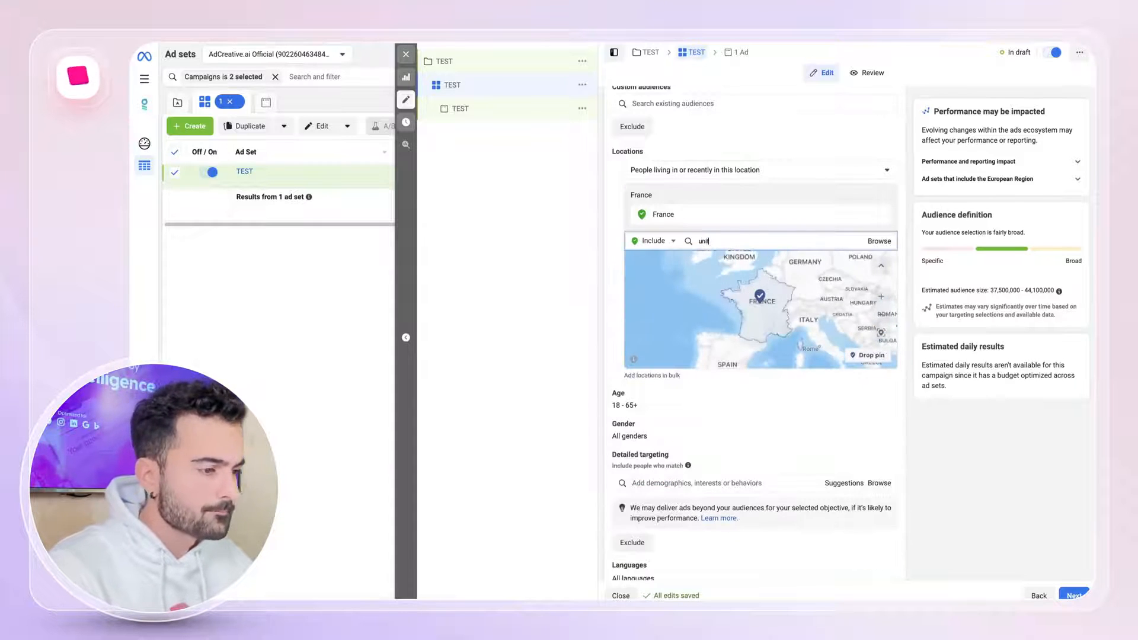
{"action": "type", "text": "ed stat"}
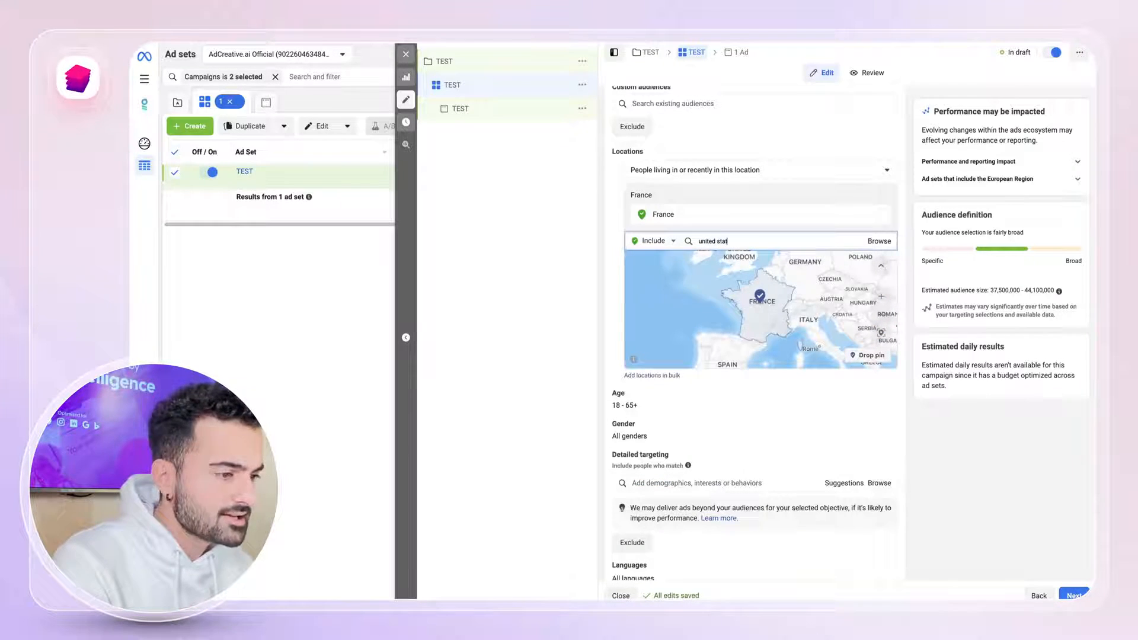
{"action": "left_click", "coordinate": [706, 265]}
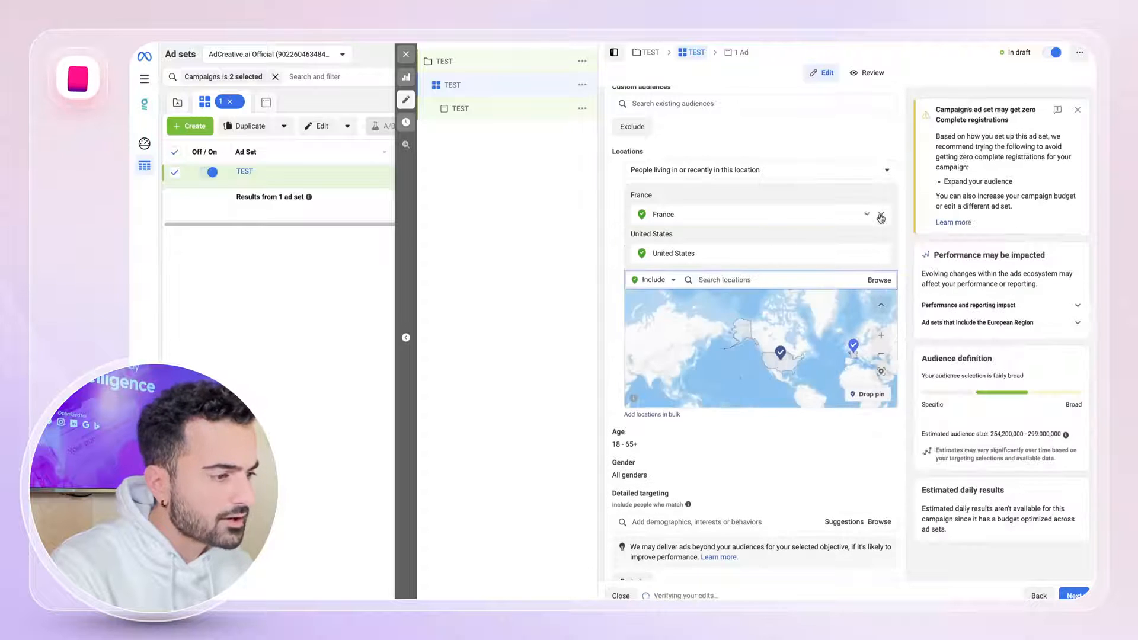
{"action": "left_click", "coordinate": [881, 216]}
Add Australia to the audience's included locations.
{"action": "left_click", "coordinate": [731, 247]}
{"action": "type", "text": "austra"}
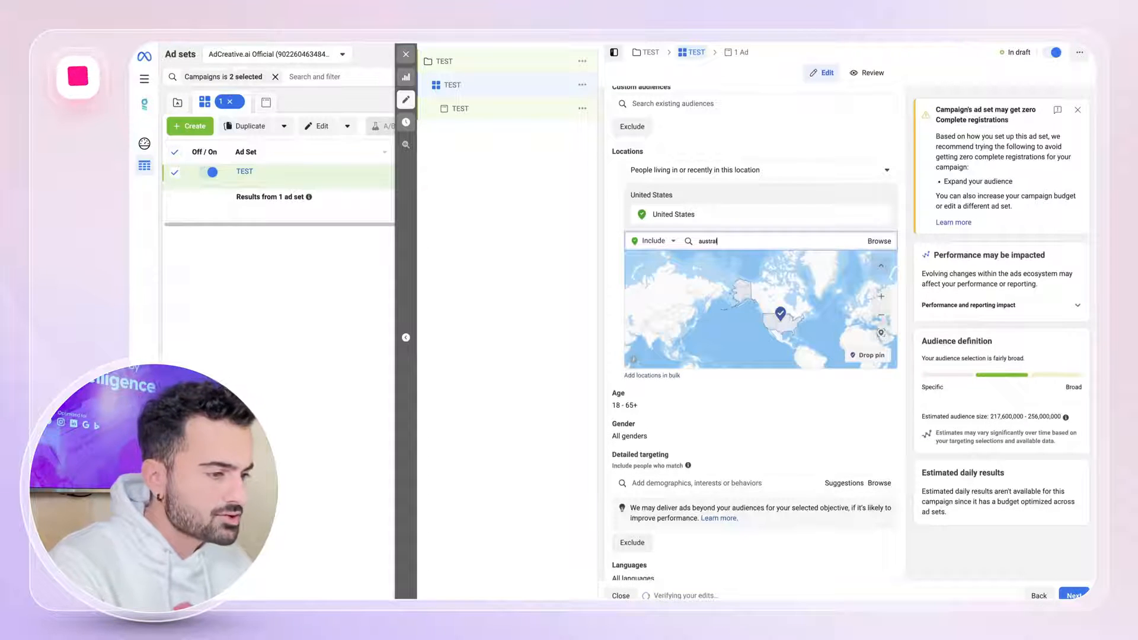
{"action": "type", "text": "lia"}
{"action": "left_click", "coordinate": [729, 262]}
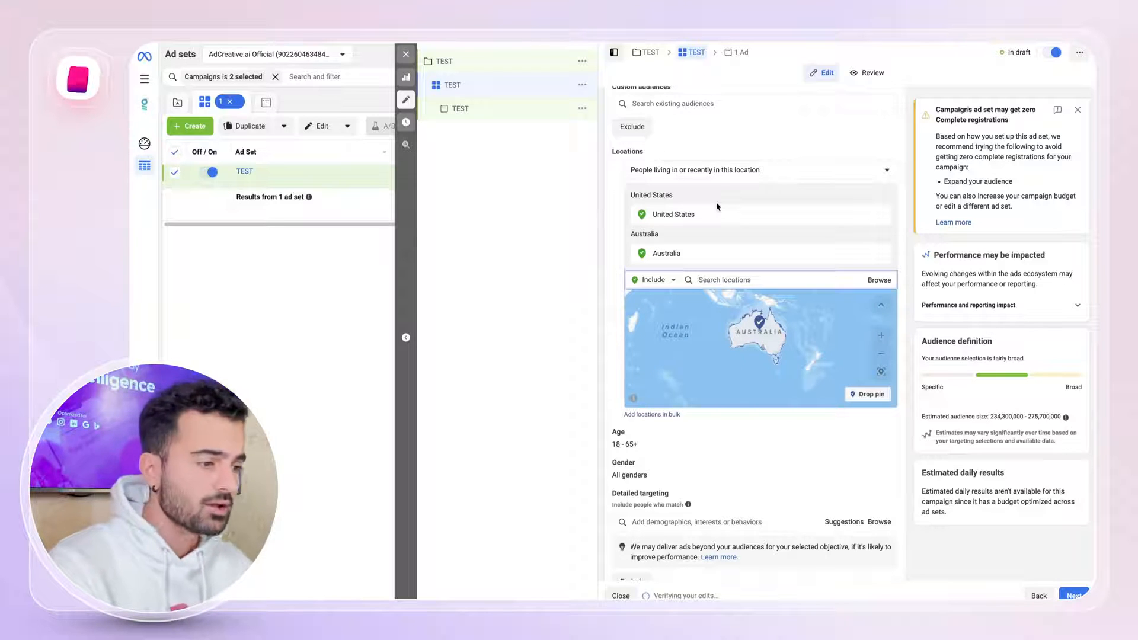
Add the interest Advertising (marketing) to the ad set's detailed targeting.
{"action": "scroll", "coordinate": [705, 177], "scroll_direction": "down", "scroll_amount": 2}
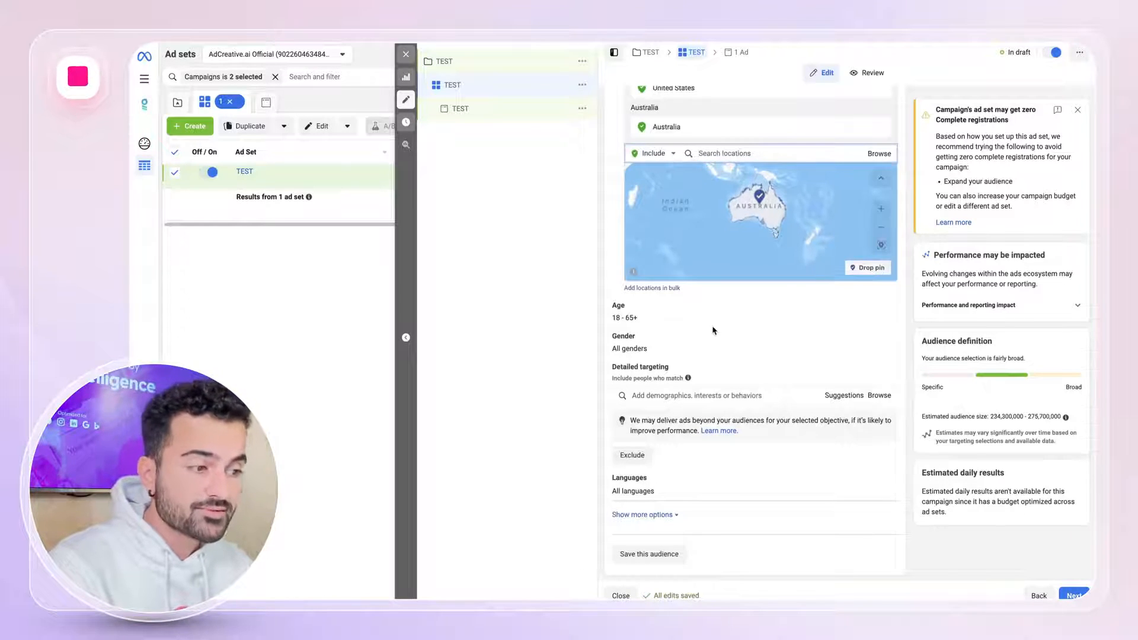
{"action": "scroll", "coordinate": [711, 332], "scroll_direction": "down", "scroll_amount": 1}
{"action": "left_click", "coordinate": [699, 323]}
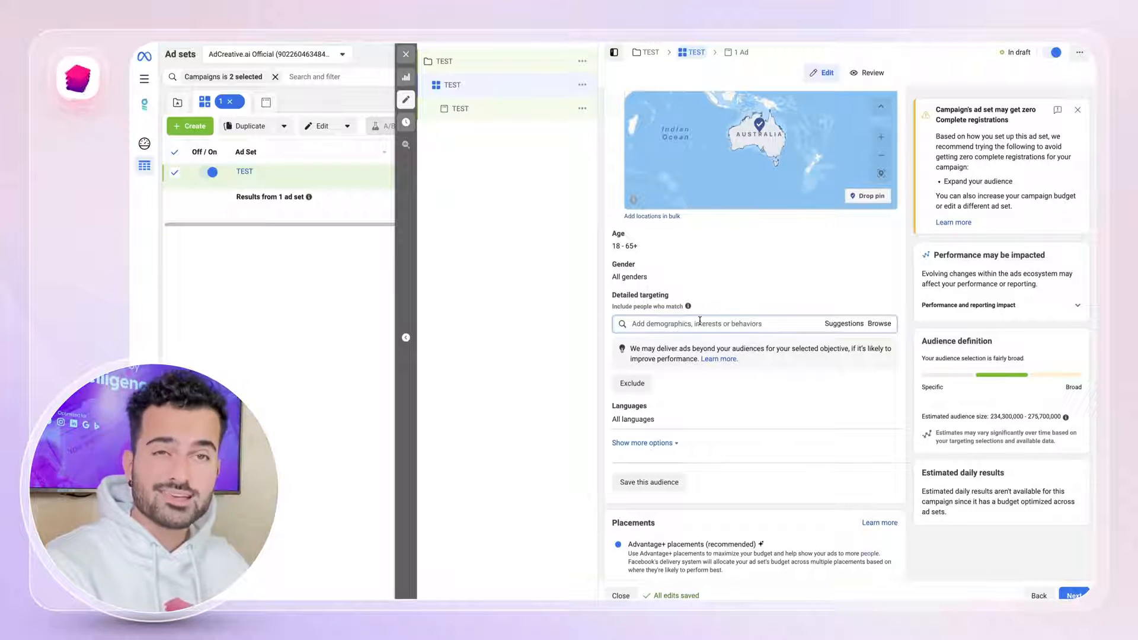
{"action": "type", "text": "advertising"}
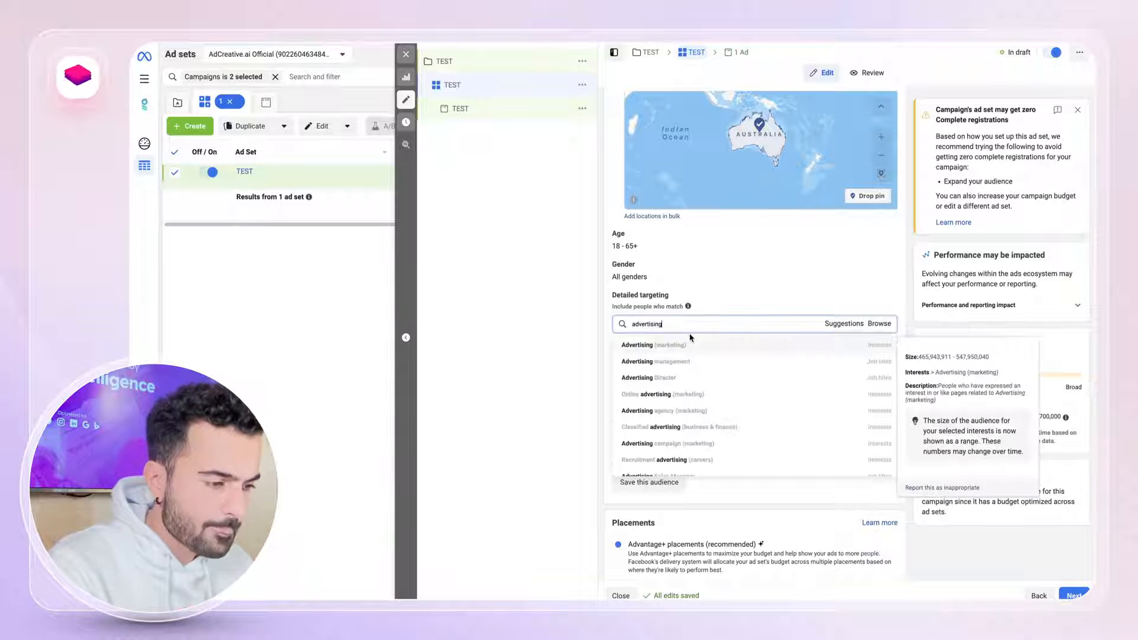
{"action": "left_click", "coordinate": [693, 344]}
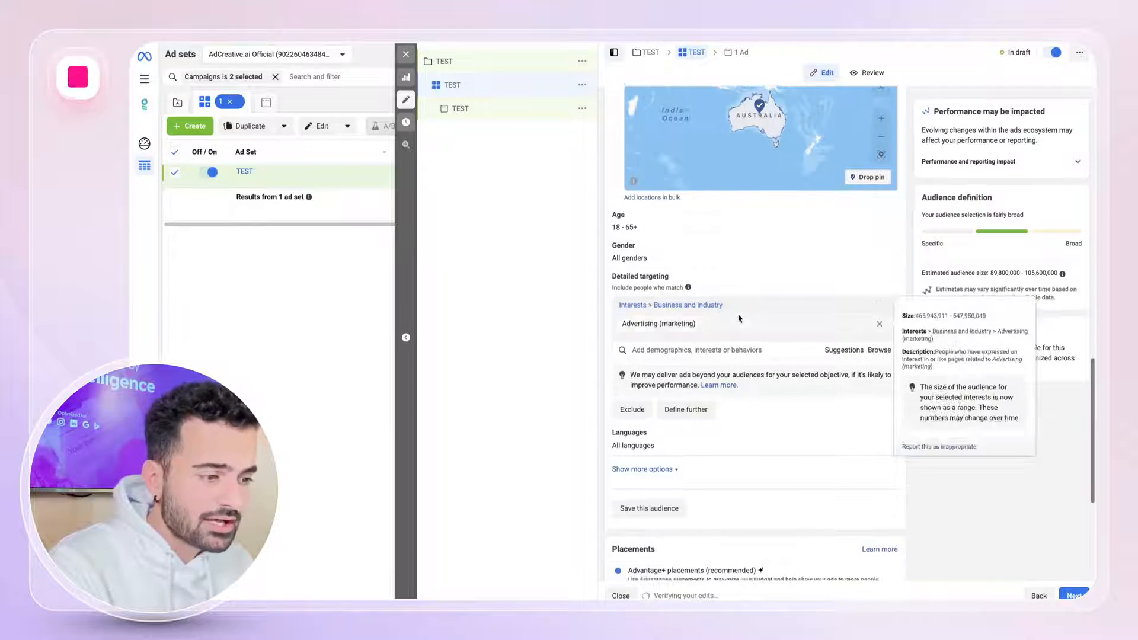
Add the suggested interests Digital marketing, Online advertising, Social media marketing and Social media (online media) to the detailed targeting.
{"action": "scroll", "coordinate": [871, 323], "scroll_direction": "down", "scroll_amount": 1}
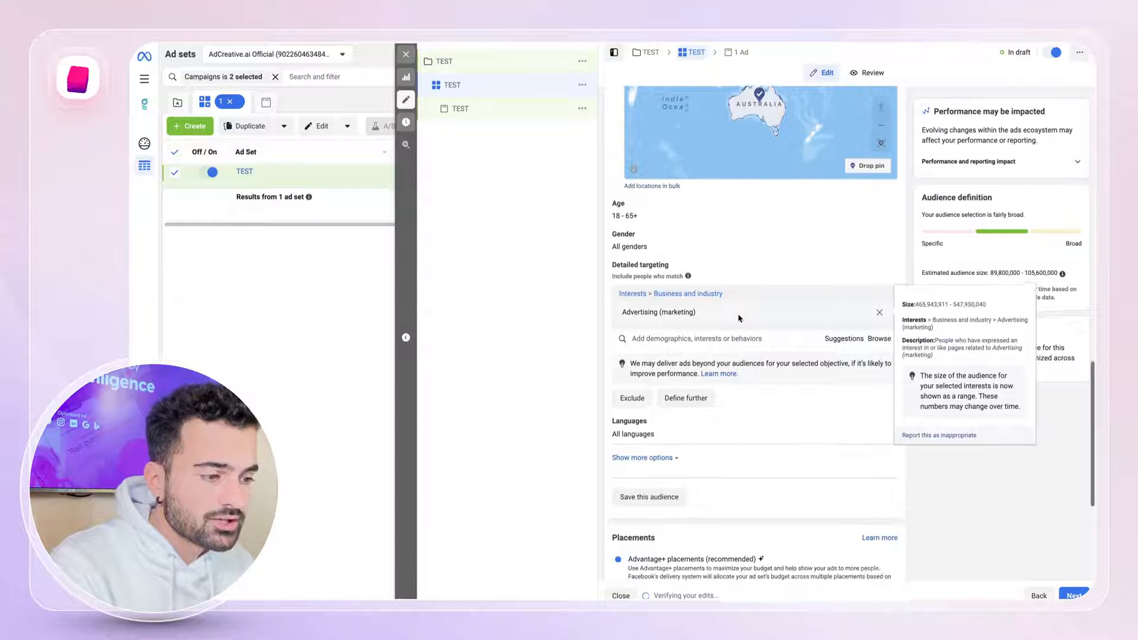
{"action": "left_click", "coordinate": [847, 336]}
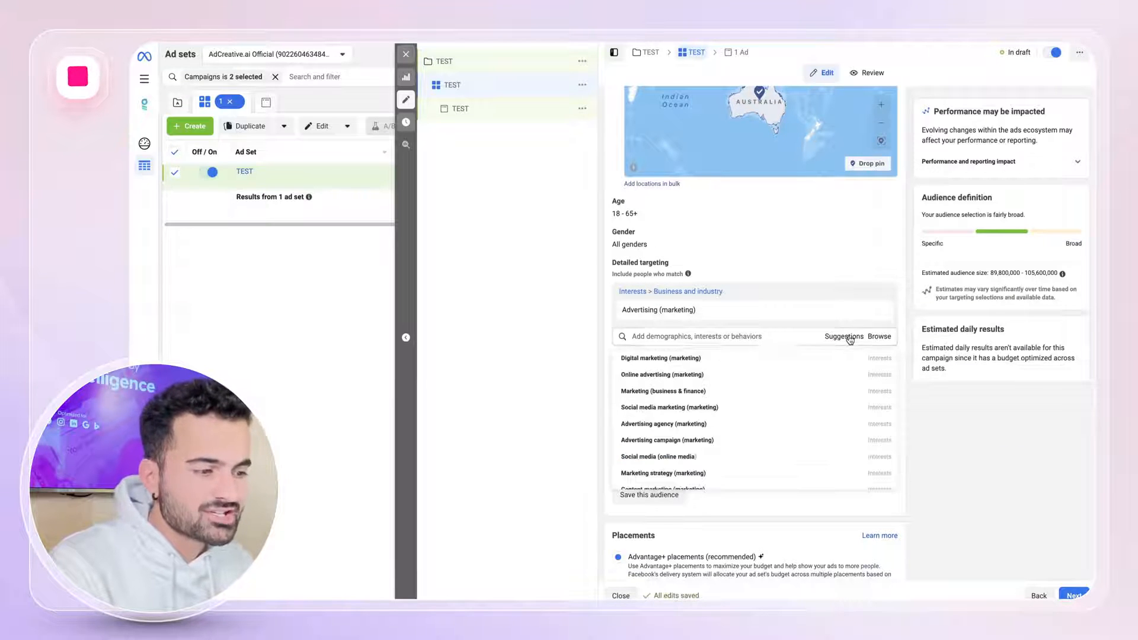
{"action": "left_click", "coordinate": [729, 359]}
{"action": "left_click", "coordinate": [682, 395]}
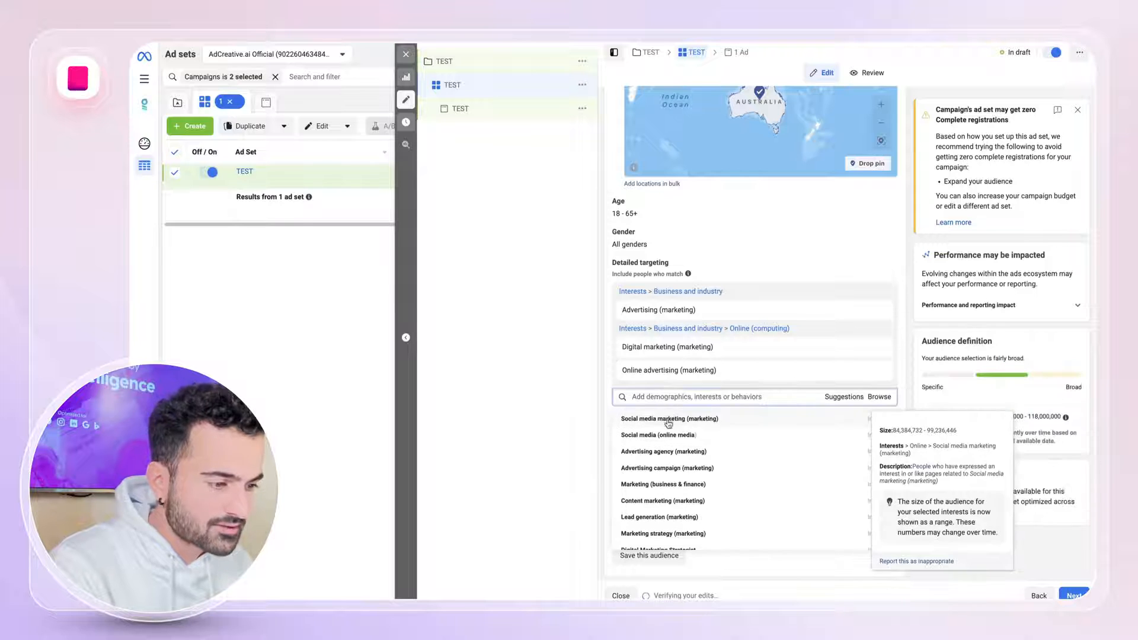
{"action": "left_click", "coordinate": [675, 421]}
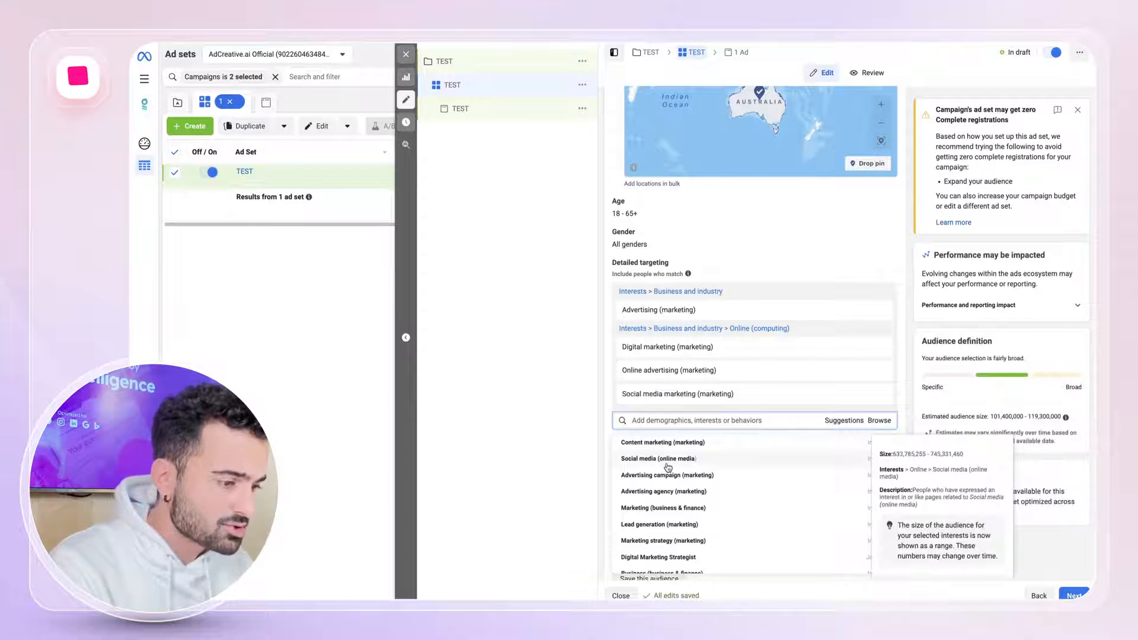
{"action": "left_click", "coordinate": [663, 458]}
{"action": "left_click", "coordinate": [906, 261]}
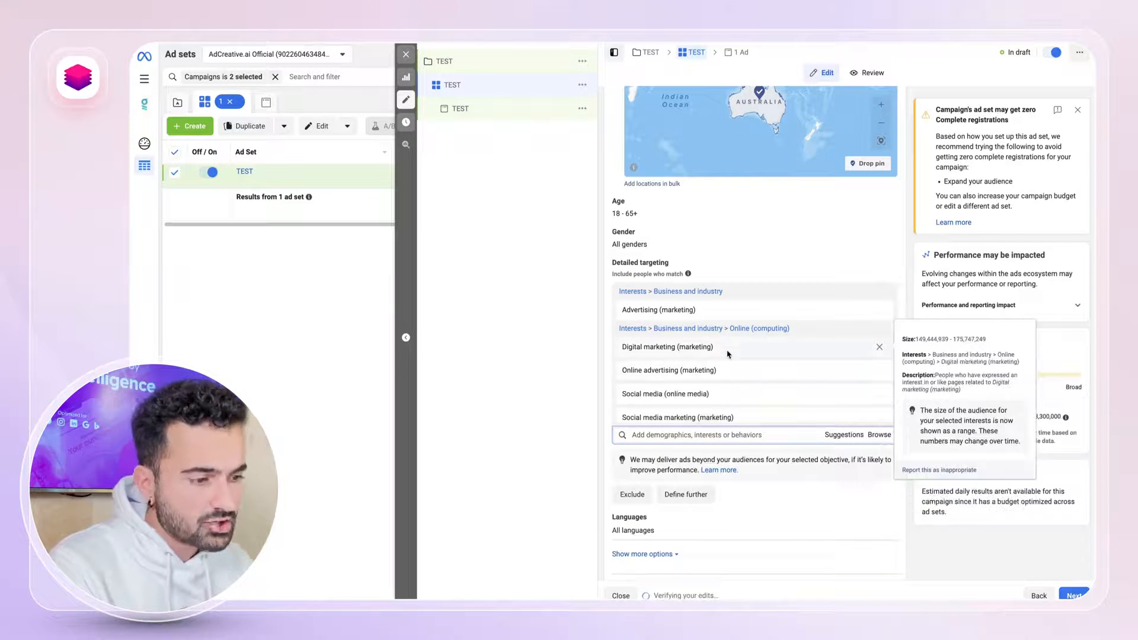
Examine the ad set's audience definition, placements with their brand safety options, and the optimization and delivery settings.
{"action": "scroll", "coordinate": [728, 353], "scroll_direction": "down", "scroll_amount": 1}
{"action": "scroll", "coordinate": [728, 383], "scroll_direction": "down", "scroll_amount": 2}
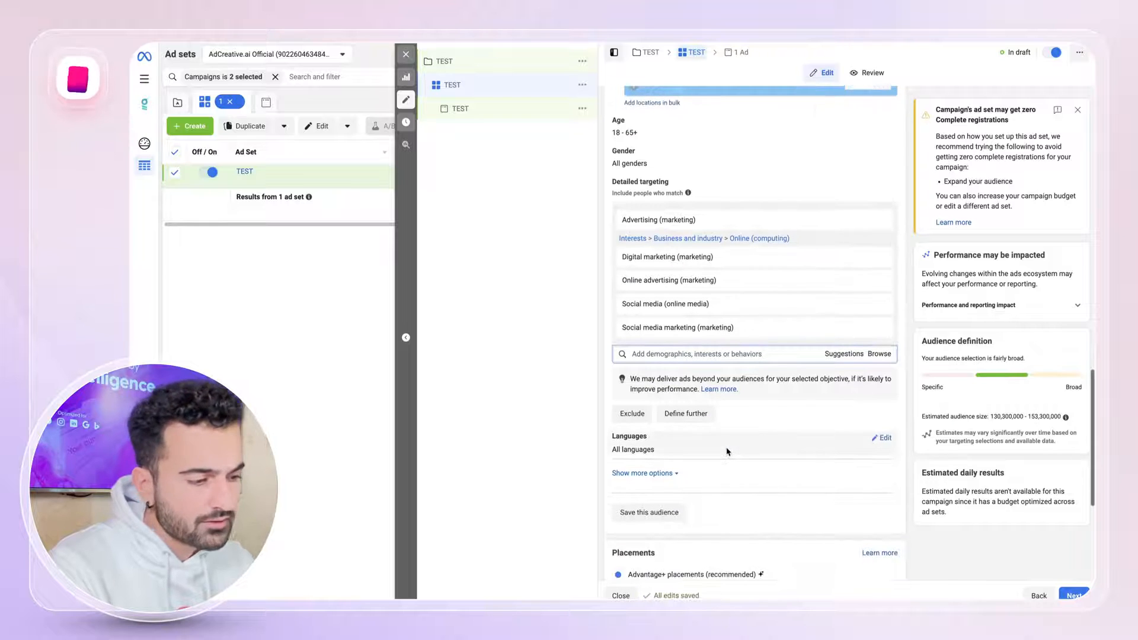
{"action": "scroll", "coordinate": [764, 401], "scroll_direction": "down", "scroll_amount": 2}
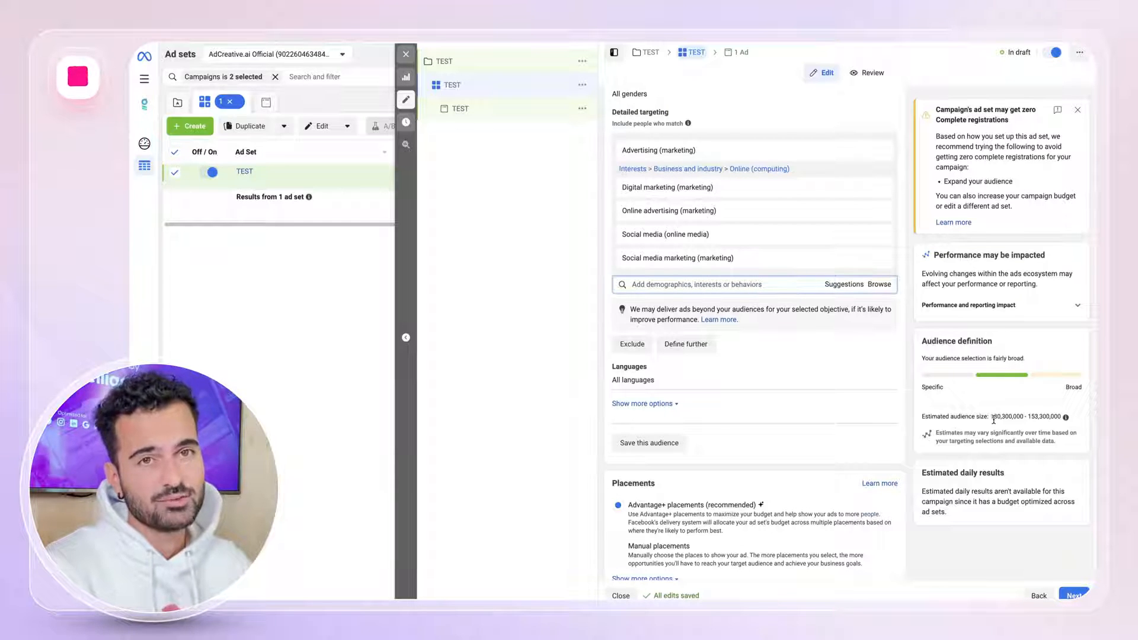
{"action": "scroll", "coordinate": [842, 294], "scroll_direction": "down", "scroll_amount": 1}
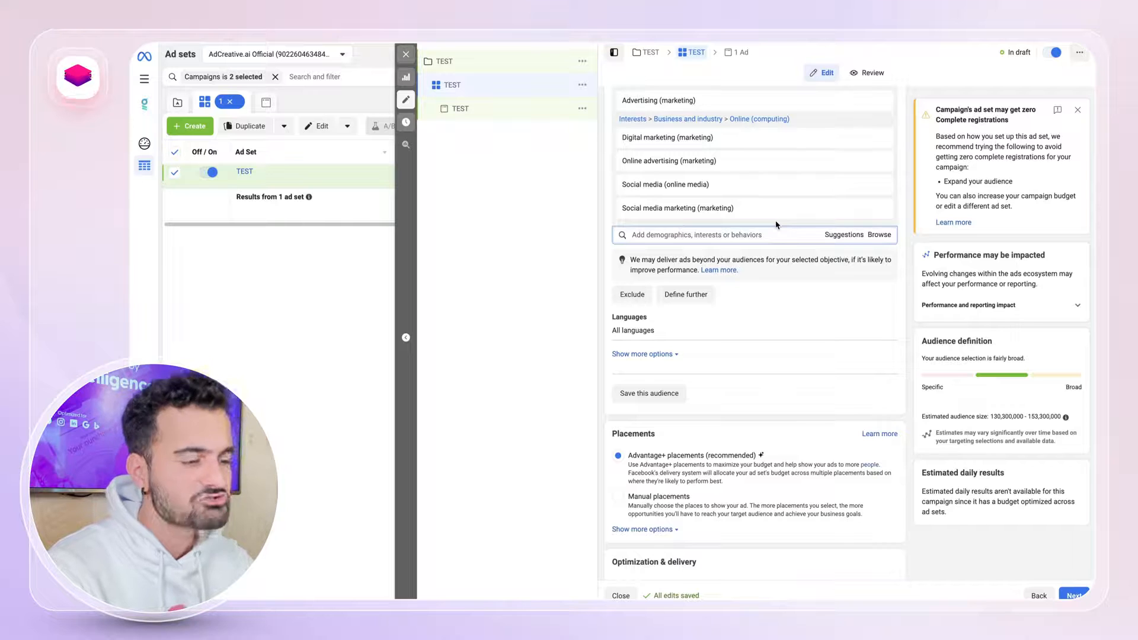
{"action": "scroll", "coordinate": [773, 306], "scroll_direction": "down", "scroll_amount": 2}
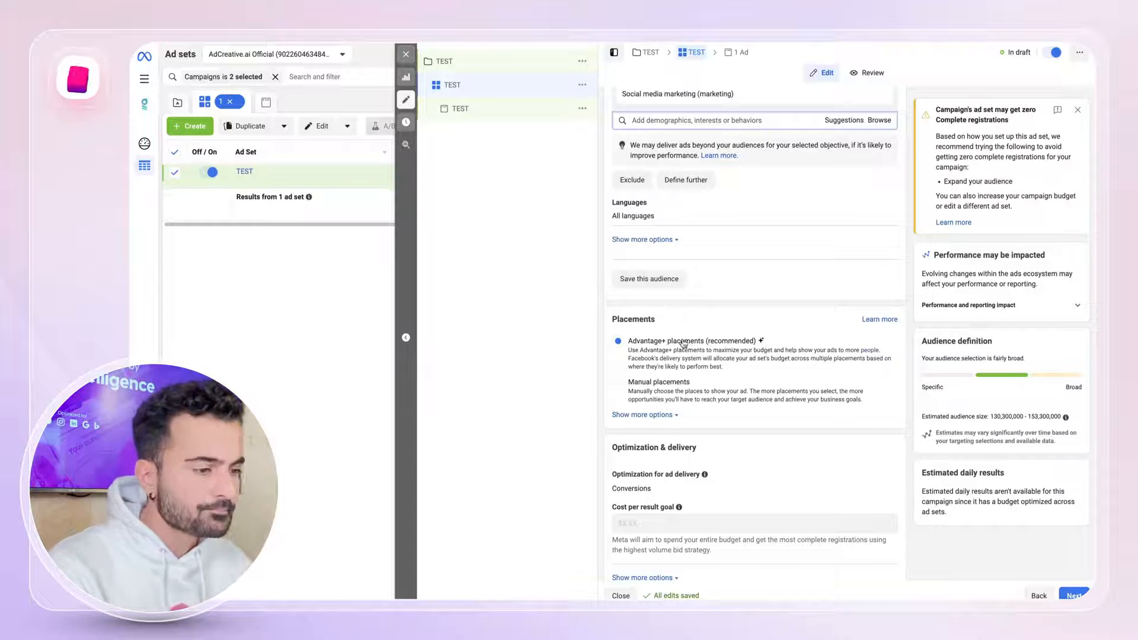
{"action": "left_click", "coordinate": [652, 415]}
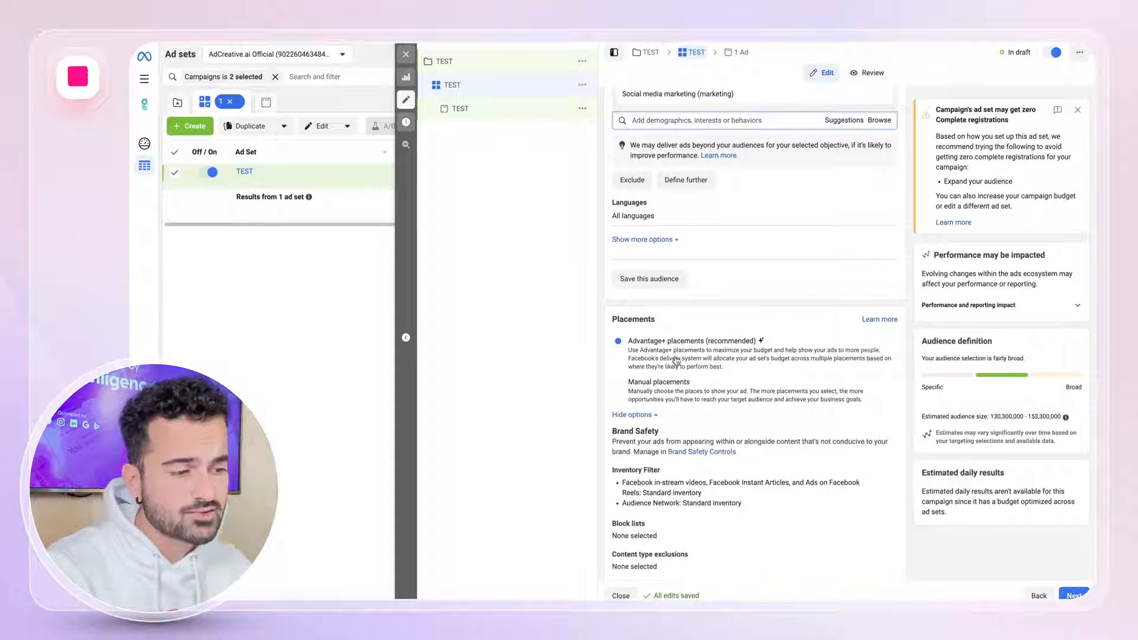
{"action": "scroll", "coordinate": [664, 356], "scroll_direction": "down", "scroll_amount": 3}
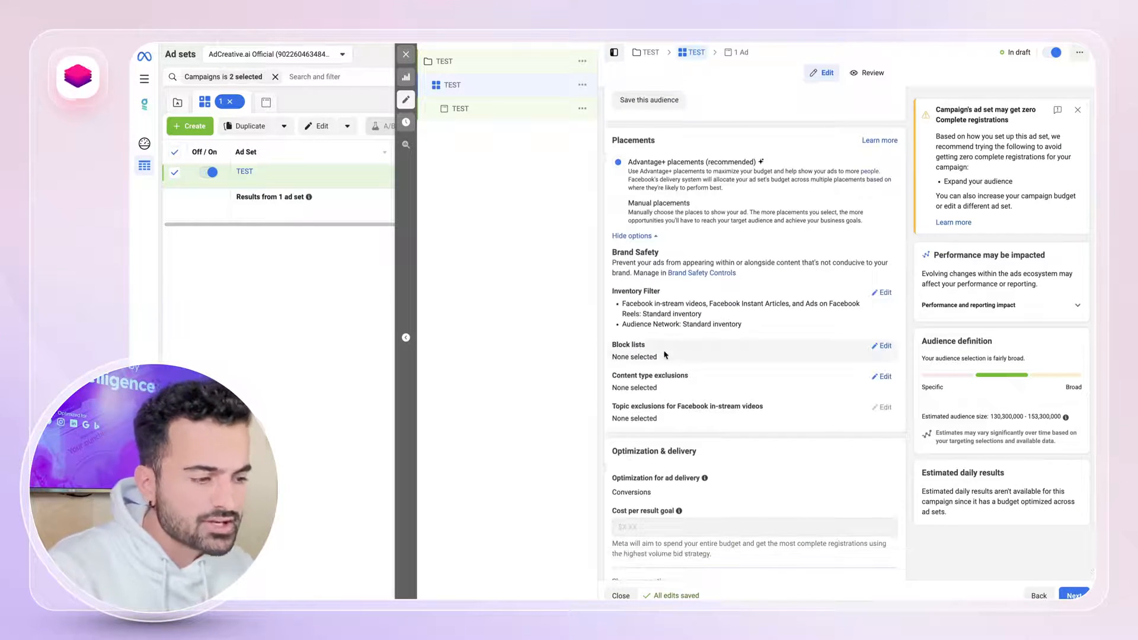
{"action": "scroll", "coordinate": [665, 354], "scroll_direction": "down", "scroll_amount": 1}
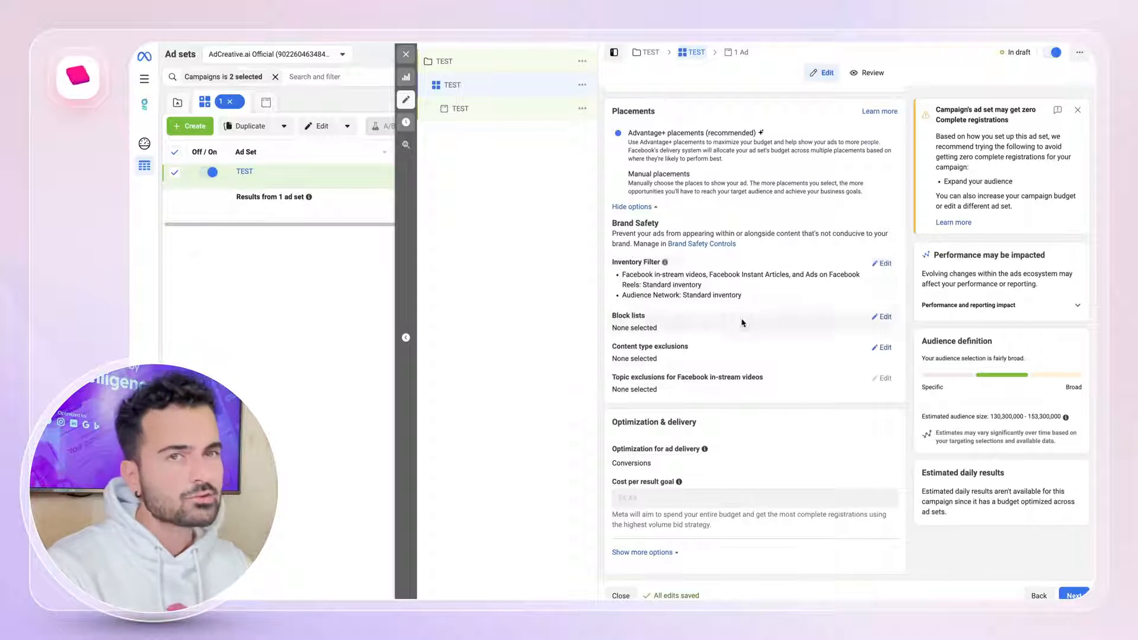
Continue to the TEST ad and choose adcreative.ai as its Instagram account.
{"action": "left_click", "coordinate": [1073, 594]}
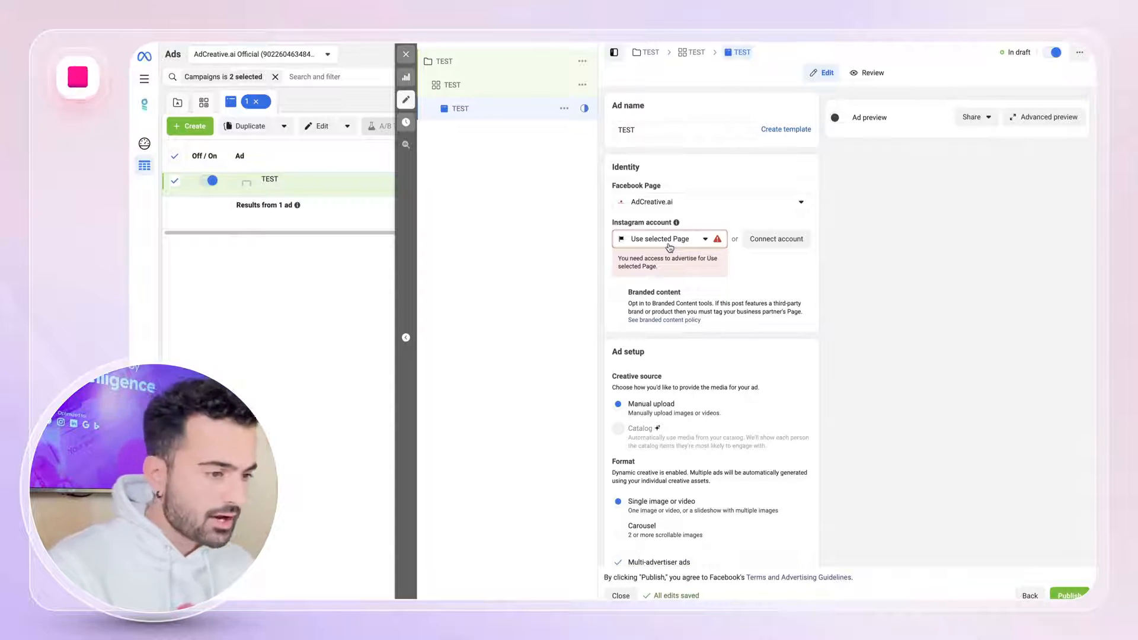
{"action": "left_click", "coordinate": [669, 246]}
{"action": "left_click", "coordinate": [640, 282]}
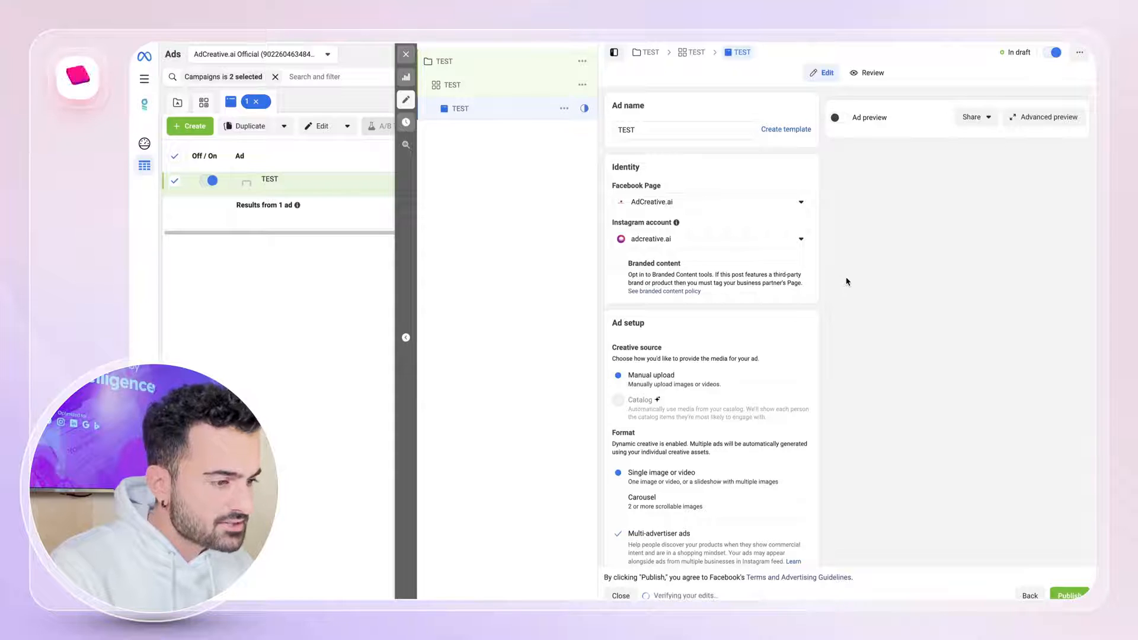
{"action": "scroll", "coordinate": [693, 270], "scroll_direction": "down", "scroll_amount": 3}
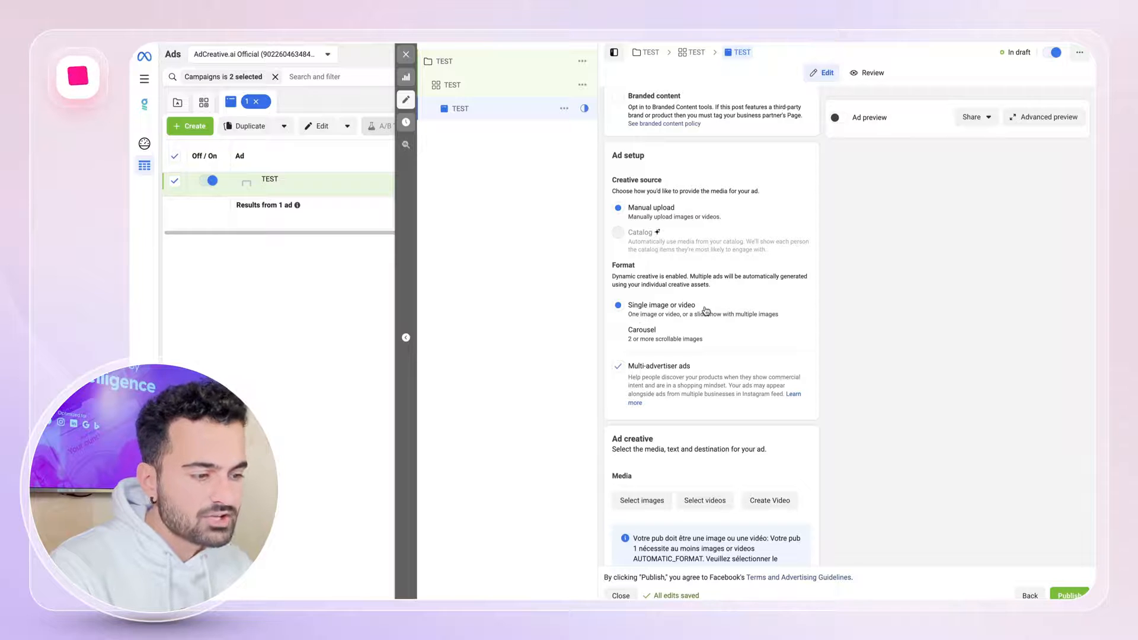
{"action": "scroll", "coordinate": [702, 311], "scroll_direction": "down", "scroll_amount": 6}
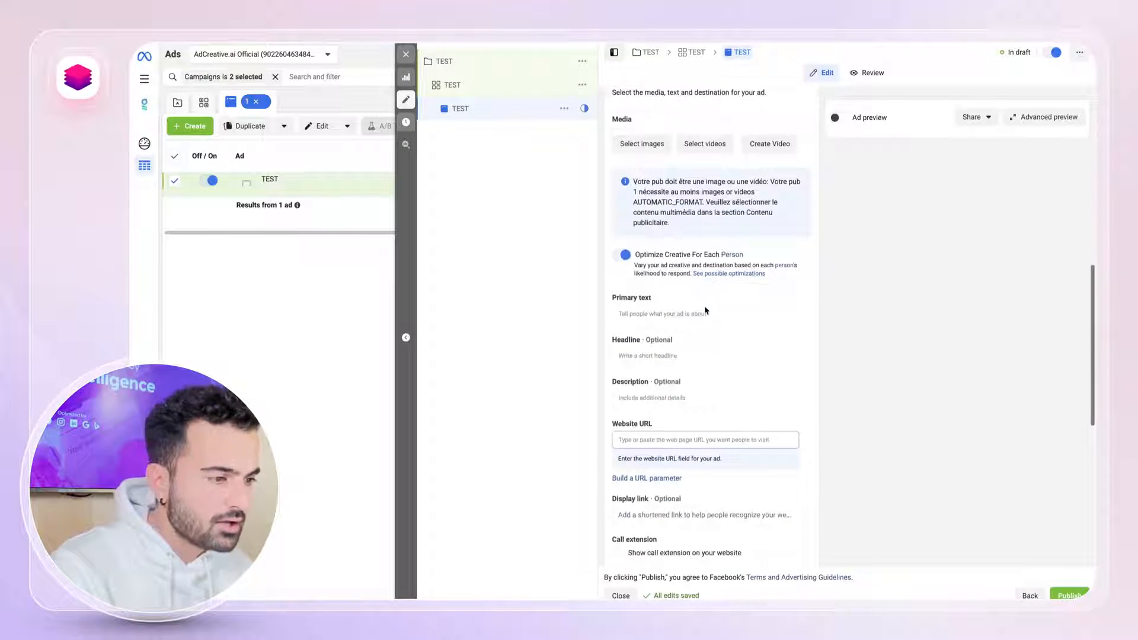
{"action": "scroll", "coordinate": [682, 284], "scroll_direction": "up", "scroll_amount": 2}
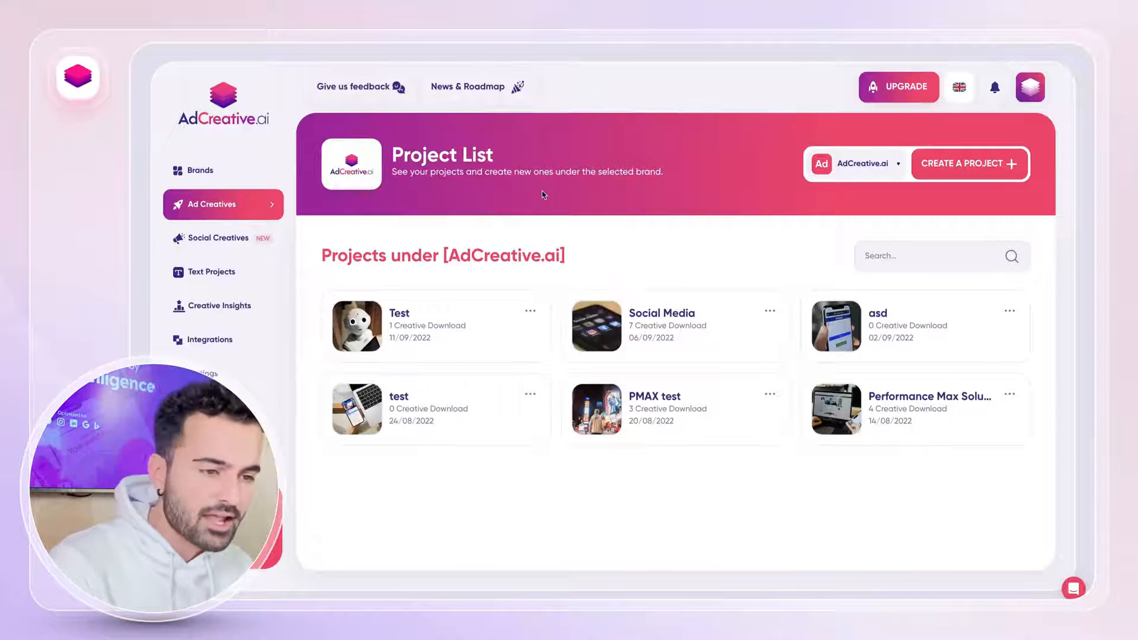
Switch to AdCreative.ai and examine the brand creation form, including its options for connecting ad accounts.
{"action": "left_click", "coordinate": [245, 177]}
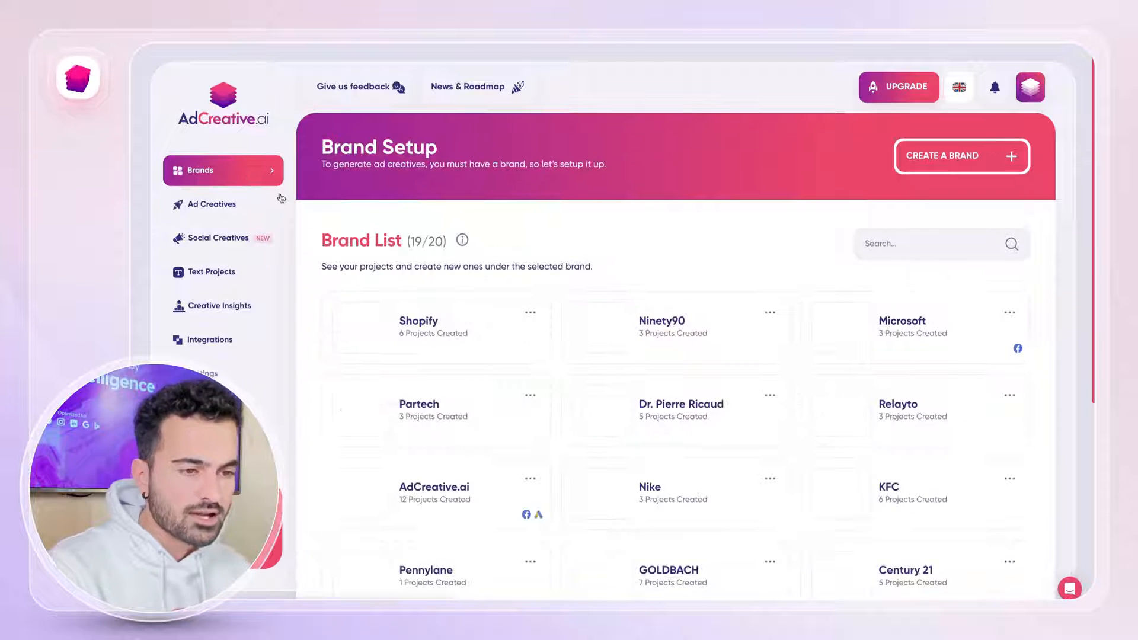
{"action": "left_click", "coordinate": [967, 164]}
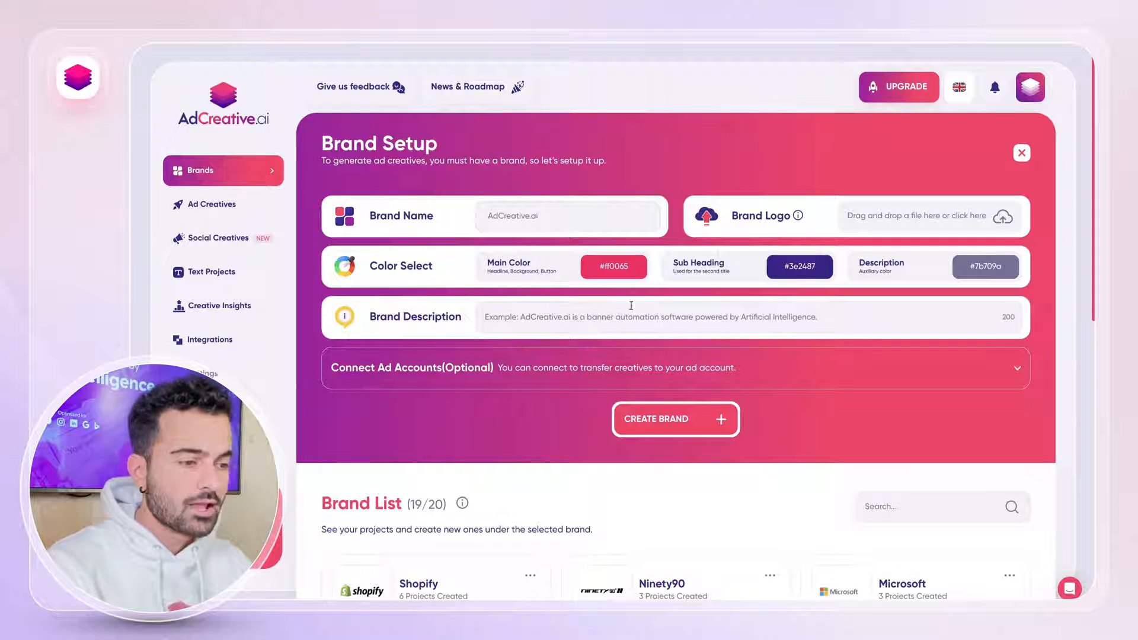
{"action": "left_click", "coordinate": [658, 383]}
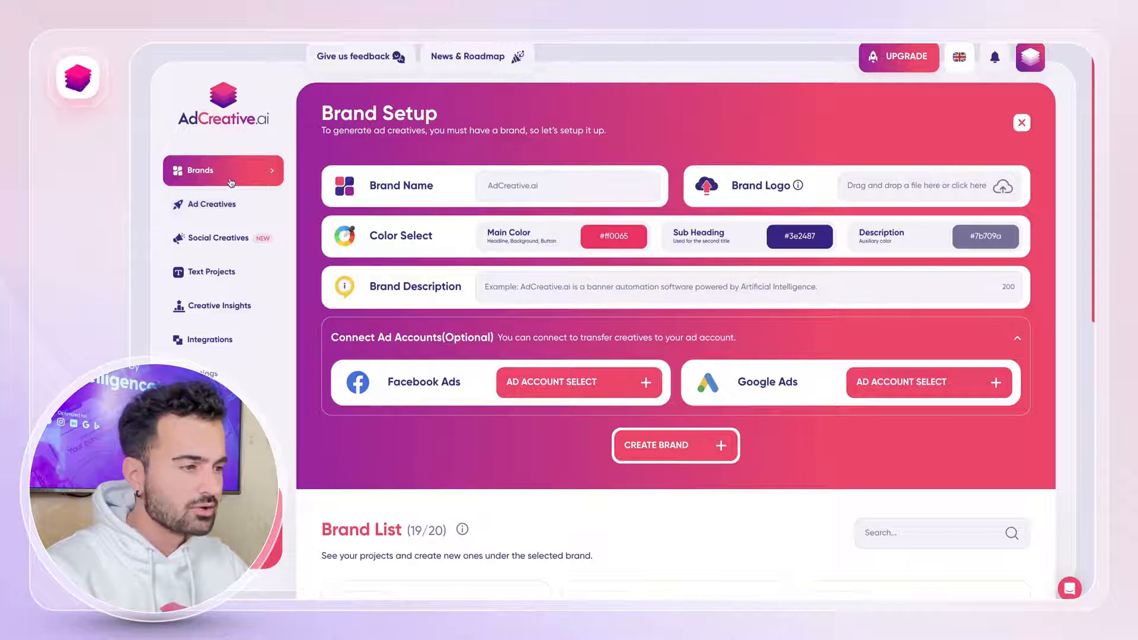
Open the AdCreative.ai brand from the brand list and start a new ad creative project under it.
{"action": "scroll", "coordinate": [566, 363], "scroll_direction": "down", "scroll_amount": 5}
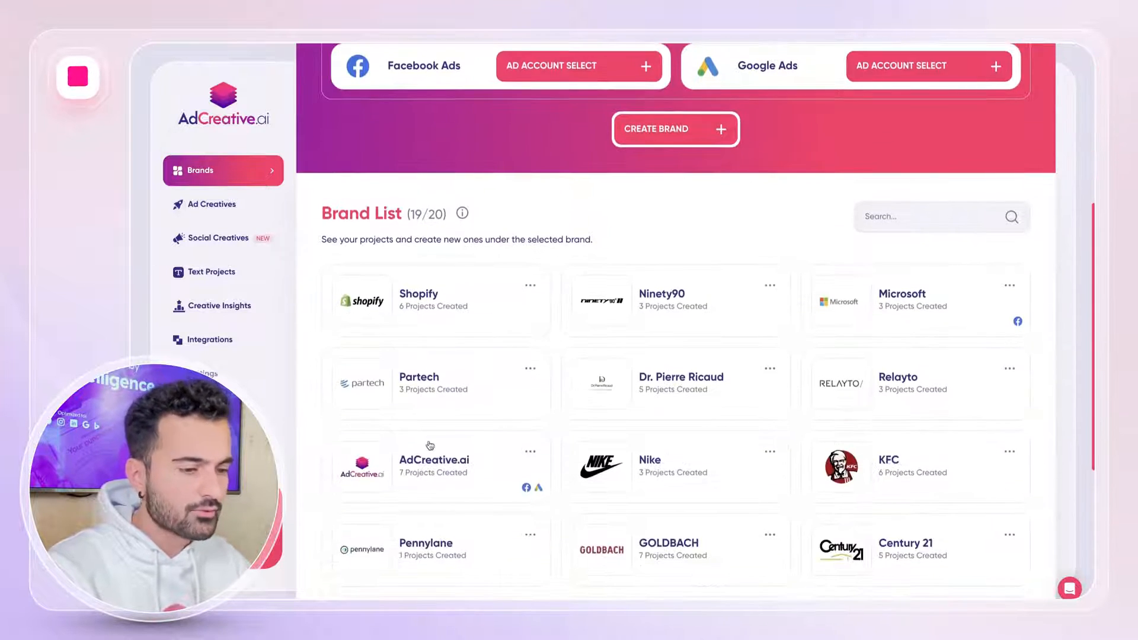
{"action": "left_click", "coordinate": [407, 465]}
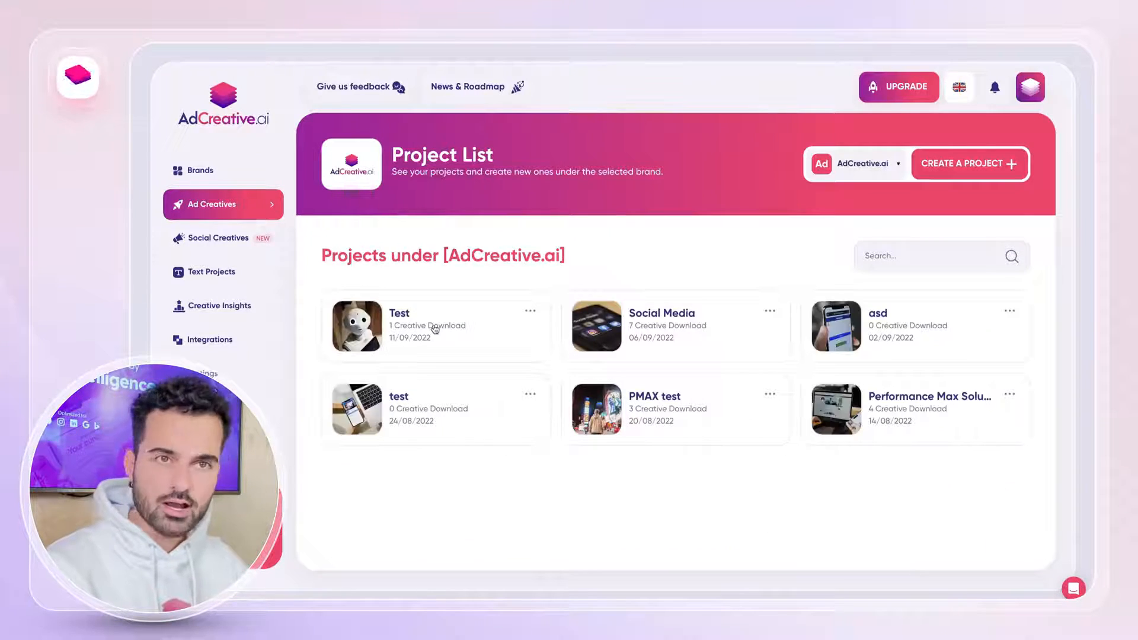
{"action": "left_click", "coordinate": [985, 169]}
Look over the available creative formats and the guide for choosing a size by advertising platform.
{"action": "scroll", "coordinate": [725, 302], "scroll_direction": "down", "scroll_amount": 1}
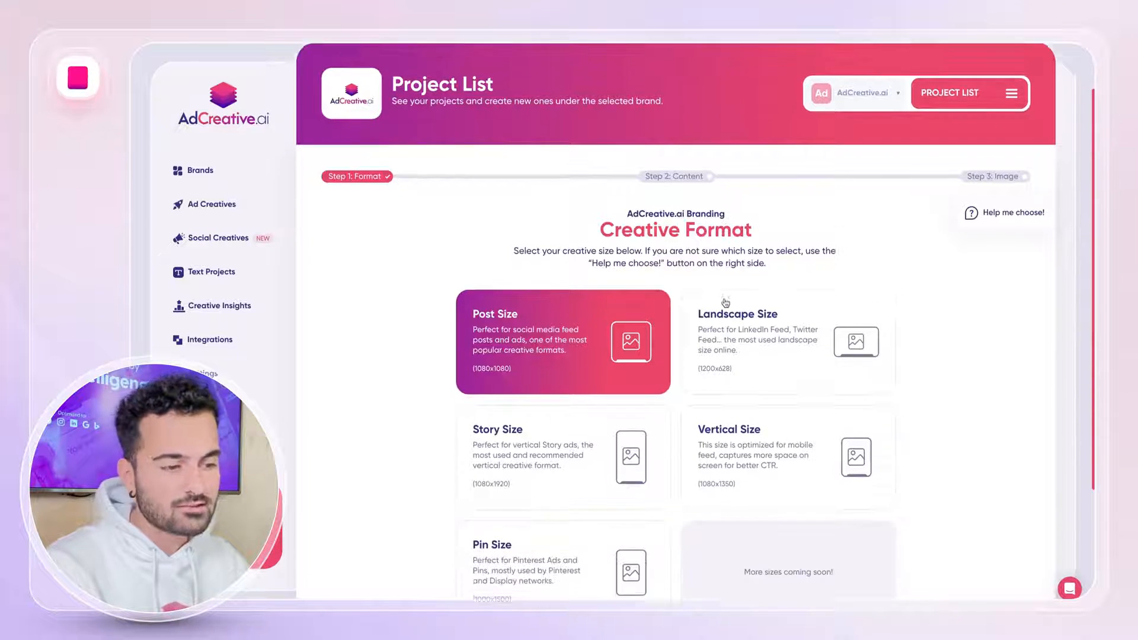
{"action": "scroll", "coordinate": [725, 302], "scroll_direction": "down", "scroll_amount": 1}
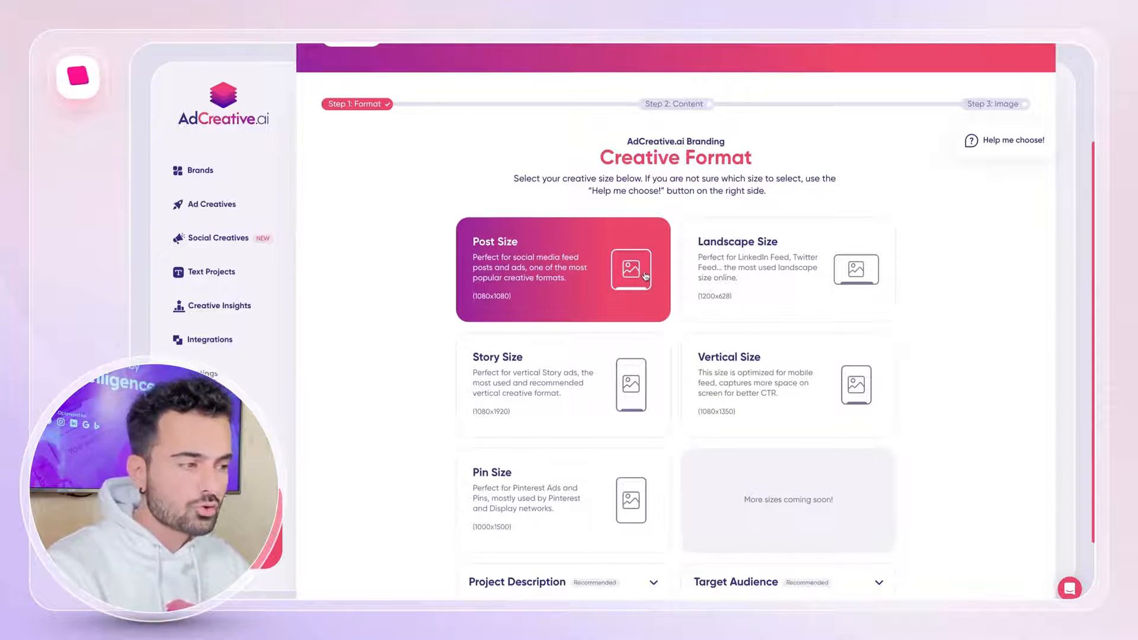
{"action": "left_click", "coordinate": [1012, 154]}
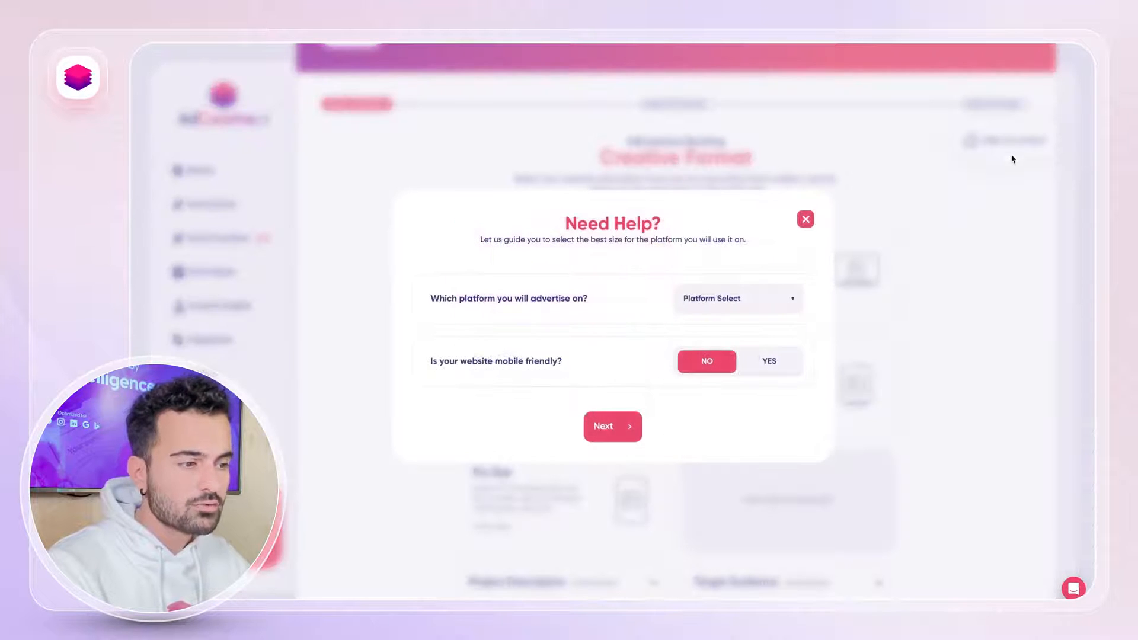
{"action": "left_click", "coordinate": [805, 221]}
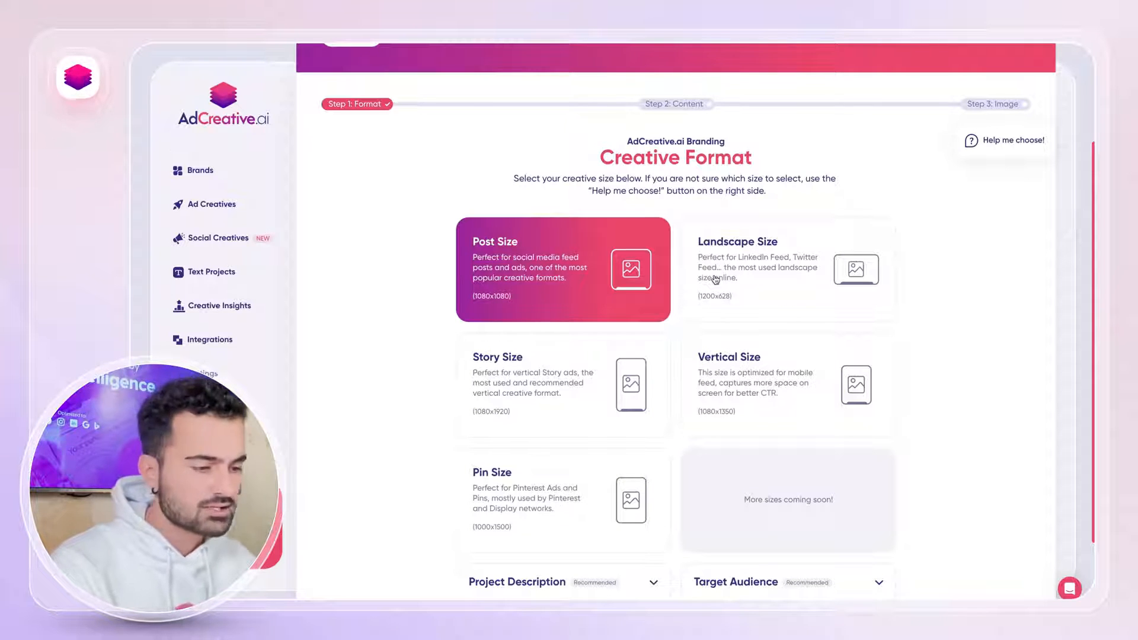
Fill in the project description as "AdCreative.ai is a saas platform that allows you to generate conversion focused ad creatives using artificial intelligence.".
{"action": "scroll", "coordinate": [717, 279], "scroll_direction": "down", "scroll_amount": 2}
{"action": "left_click", "coordinate": [552, 488]}
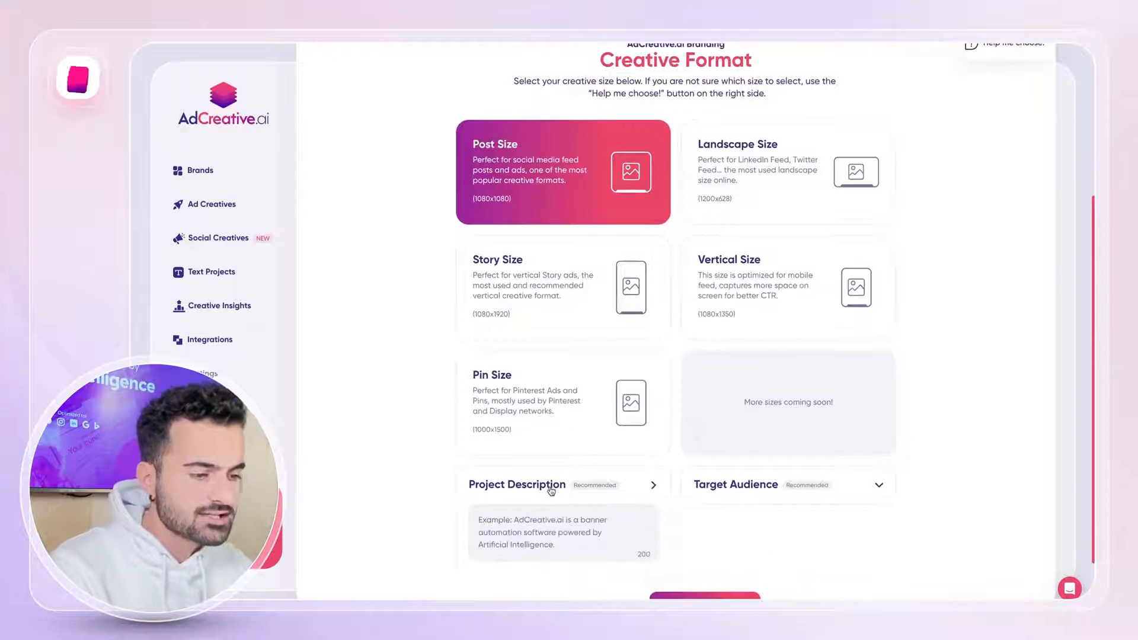
{"action": "scroll", "coordinate": [548, 487], "scroll_direction": "down", "scroll_amount": 2}
{"action": "left_click", "coordinate": [539, 466]}
{"action": "type", "text": "Ad"}
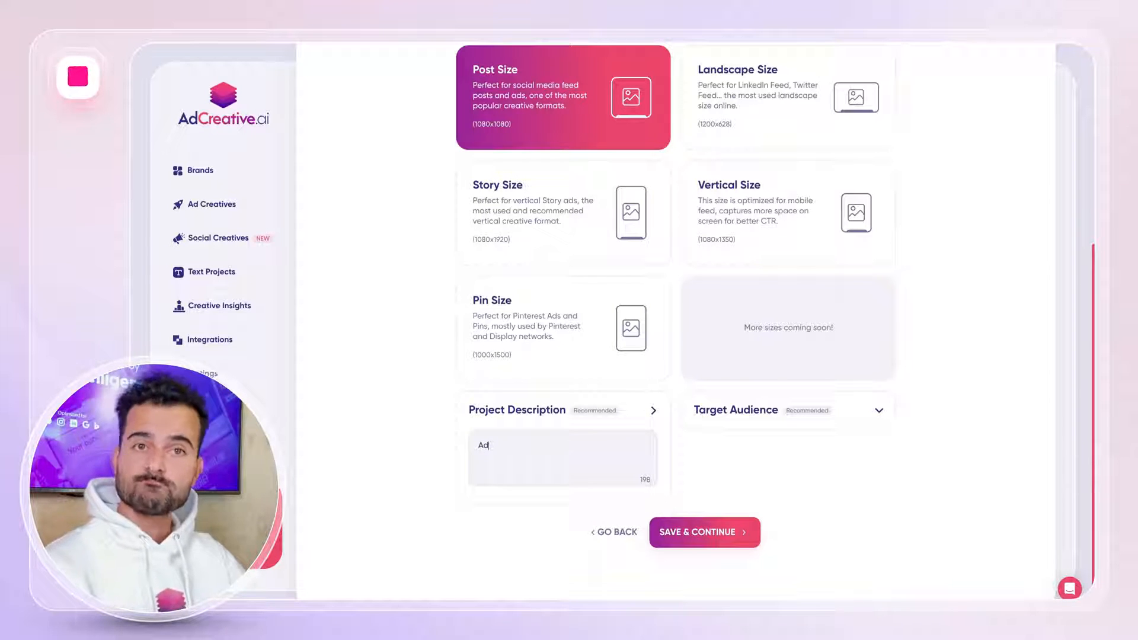
{"action": "type", "text": "Creativ"}
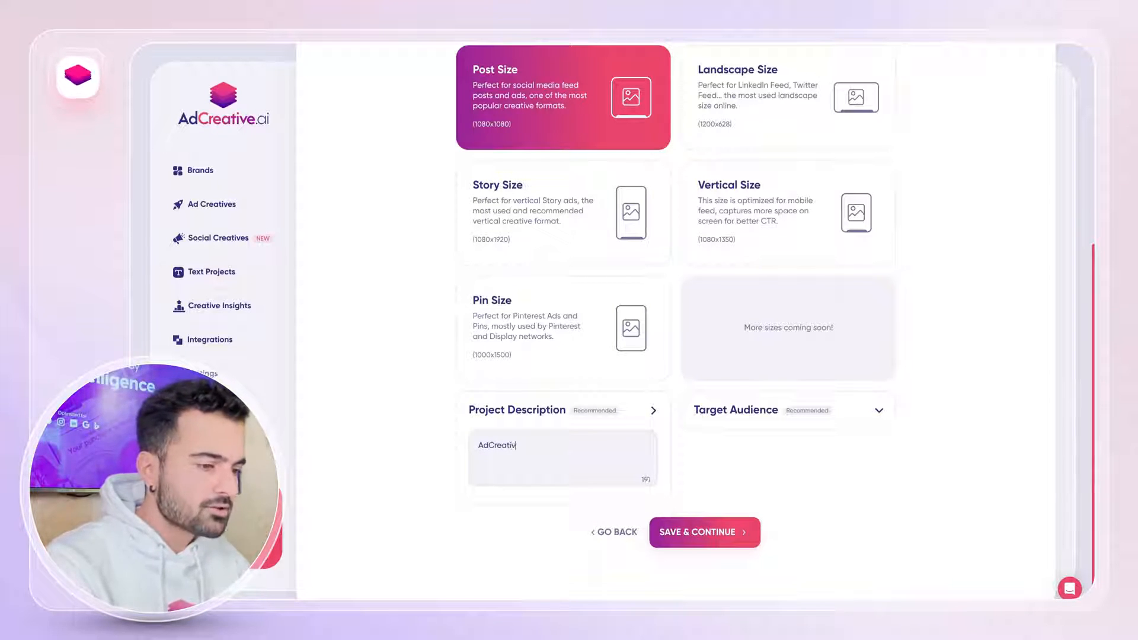
{"action": "type", "text": "e.ai is a saas "}
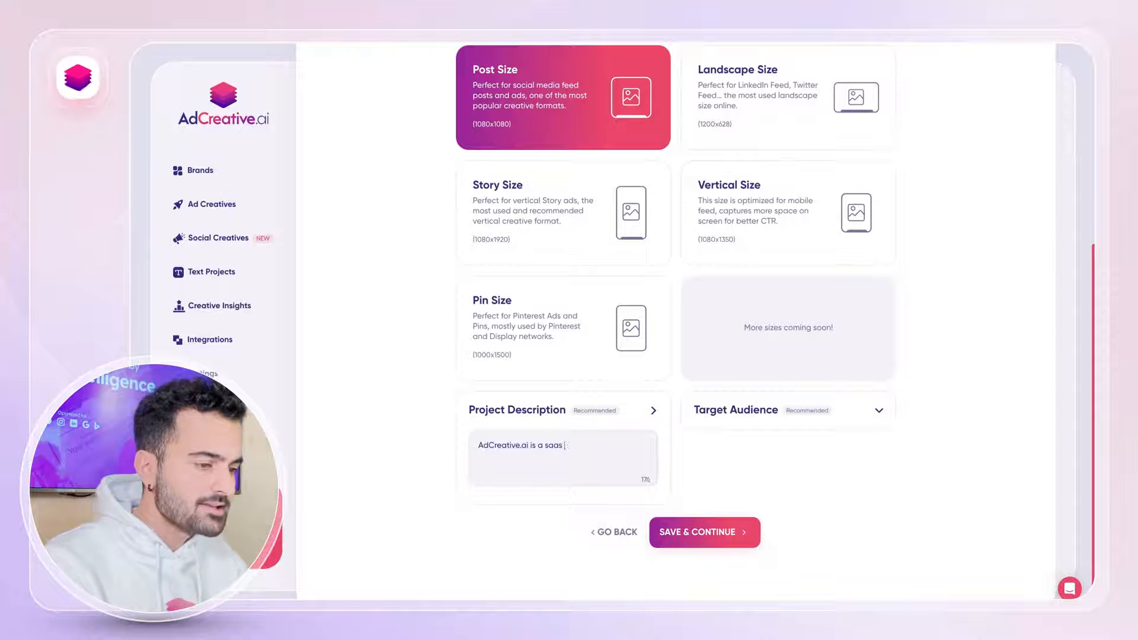
{"action": "type", "text": "platform that allow"}
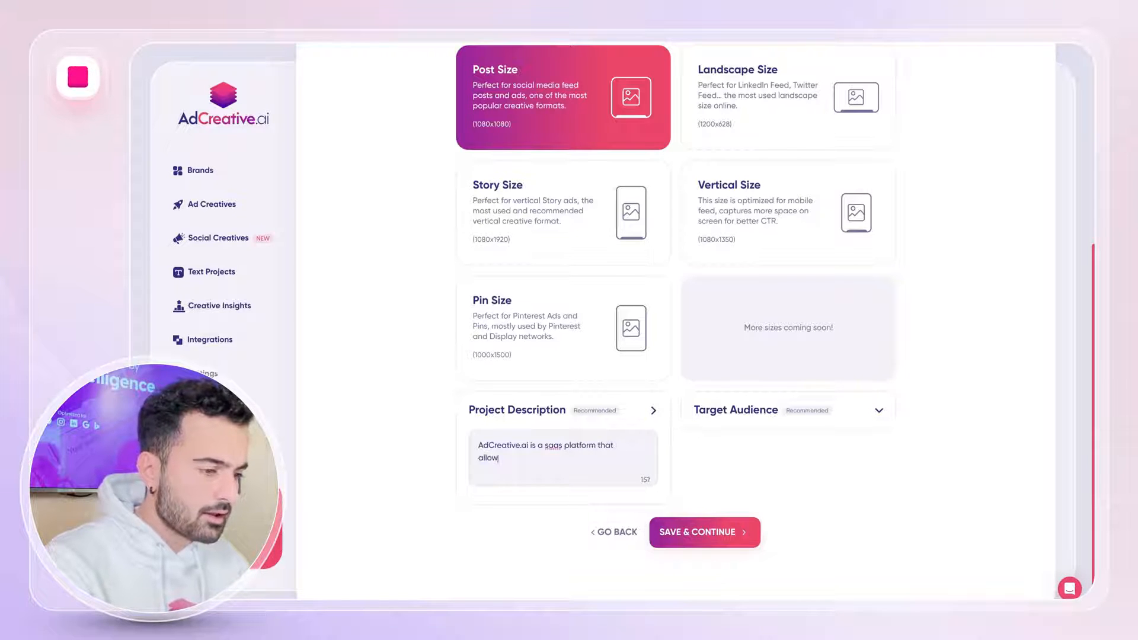
{"action": "type", "text": "s you to generate "}
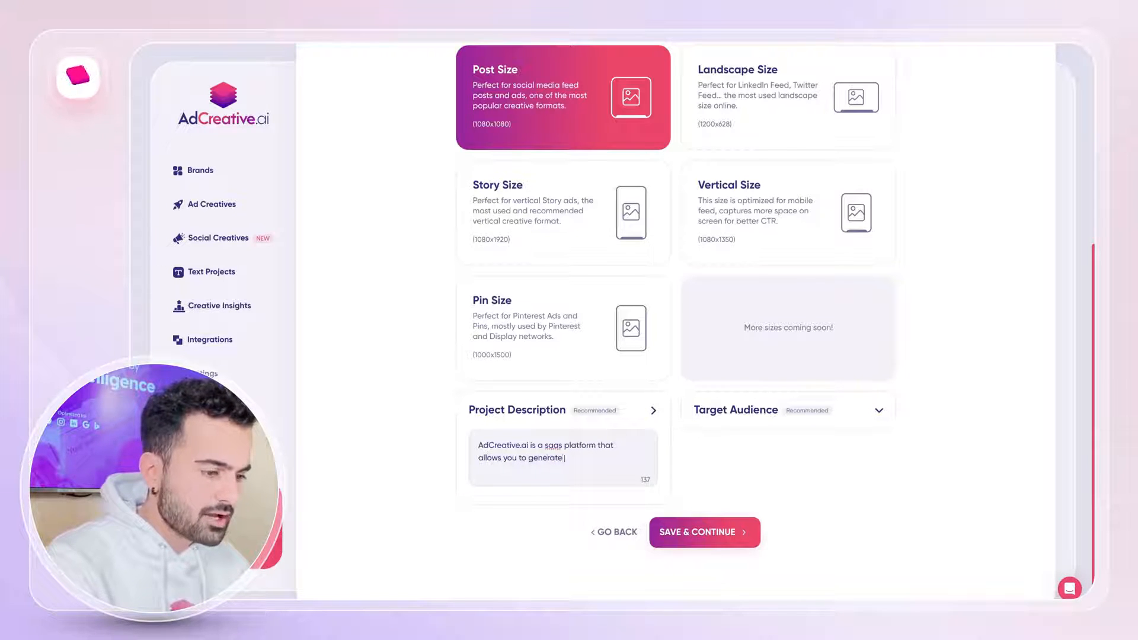
{"action": "type", "text": "conversion focused ad cr"}
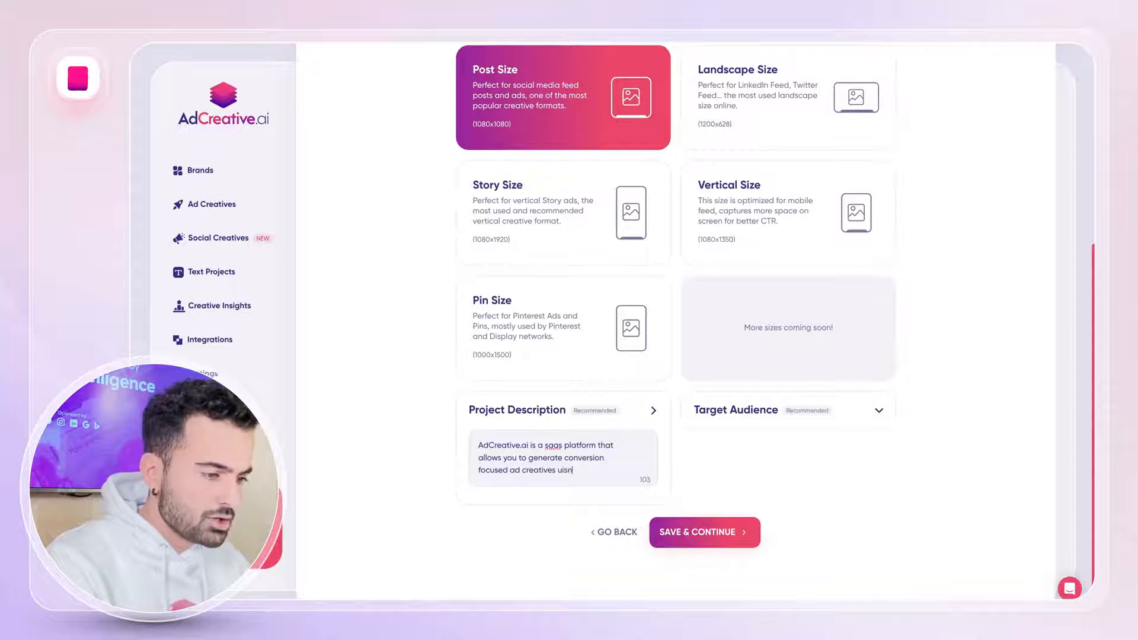
{"action": "type", "text": "eatives uisi"}
{"action": "type", "text": "n"}
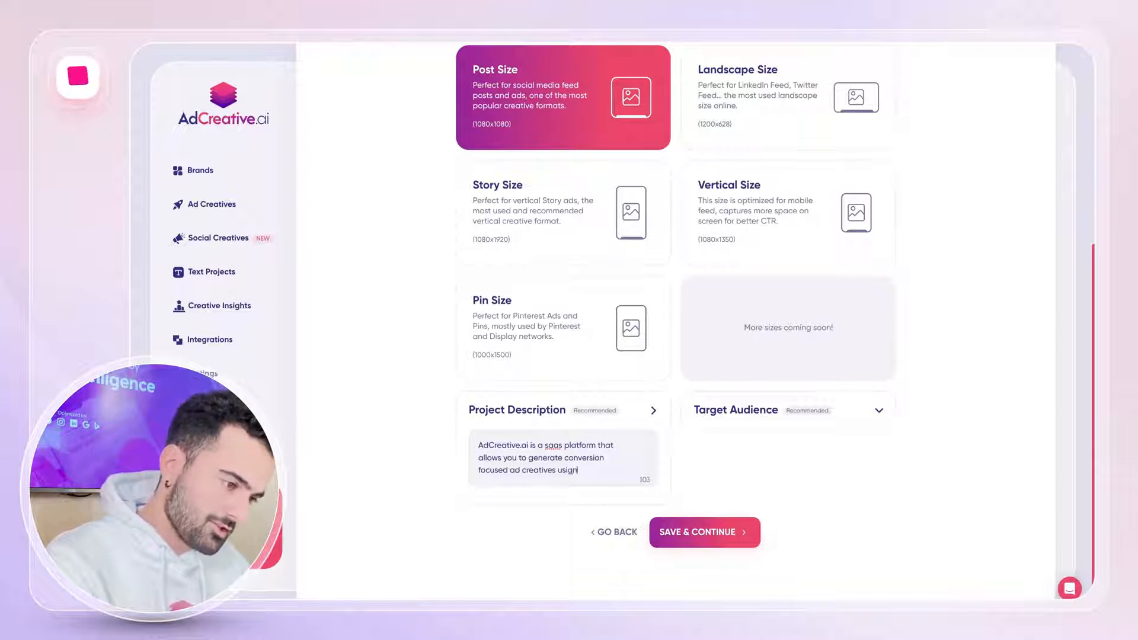
{"action": "type", "text": " o"}
{"action": "key", "text": "BackSpace"}
{"action": "key", "text": "BackSpace"}
{"action": "key", "text": "BackSpace"}
{"action": "key", "text": "BackSpace"}
{"action": "key", "text": "BackSpace"}
{"action": "key", "text": "BackSpace"}
{"action": "key", "text": "BackSpace"}
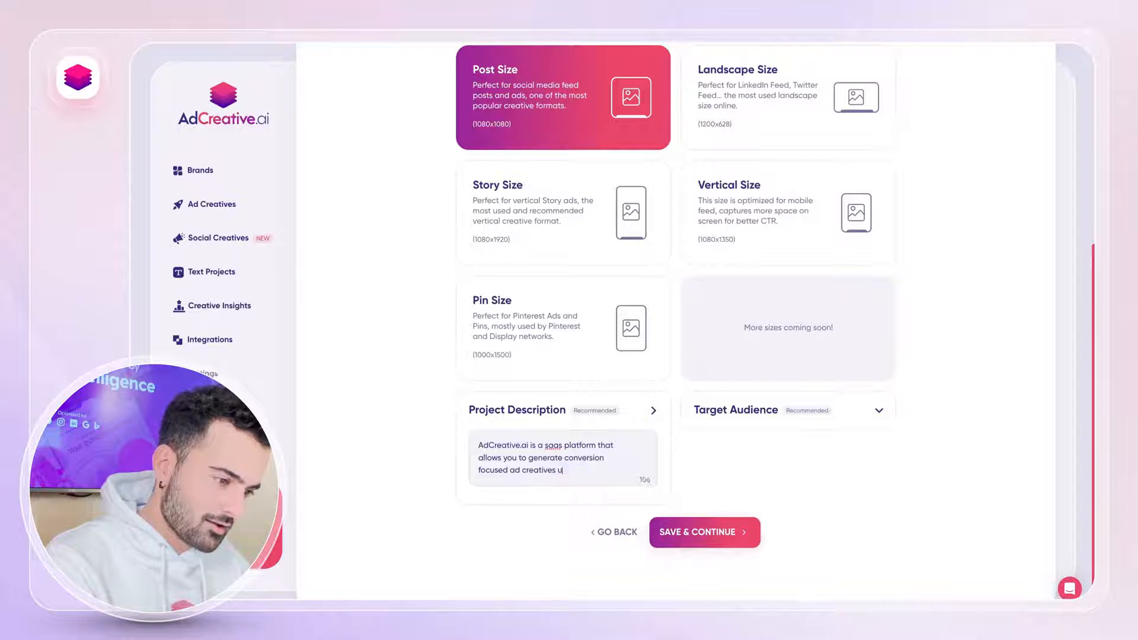
{"action": "type", "text": "sing ai"}
{"action": "type", "text": "tifici"}
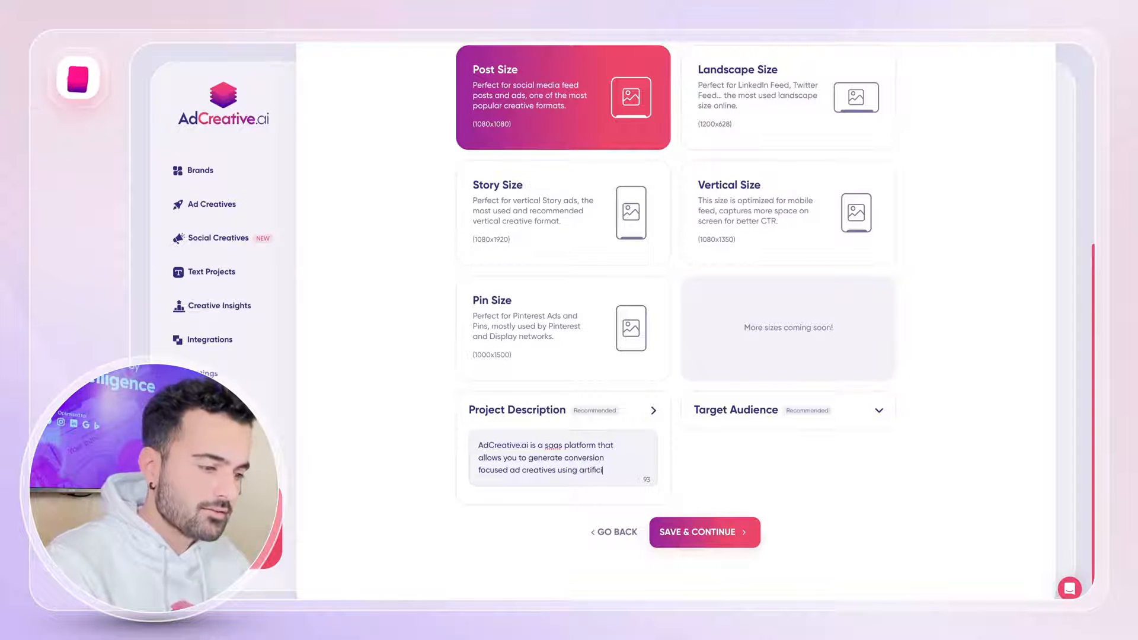
{"action": "type", "text": "al intelligence."}
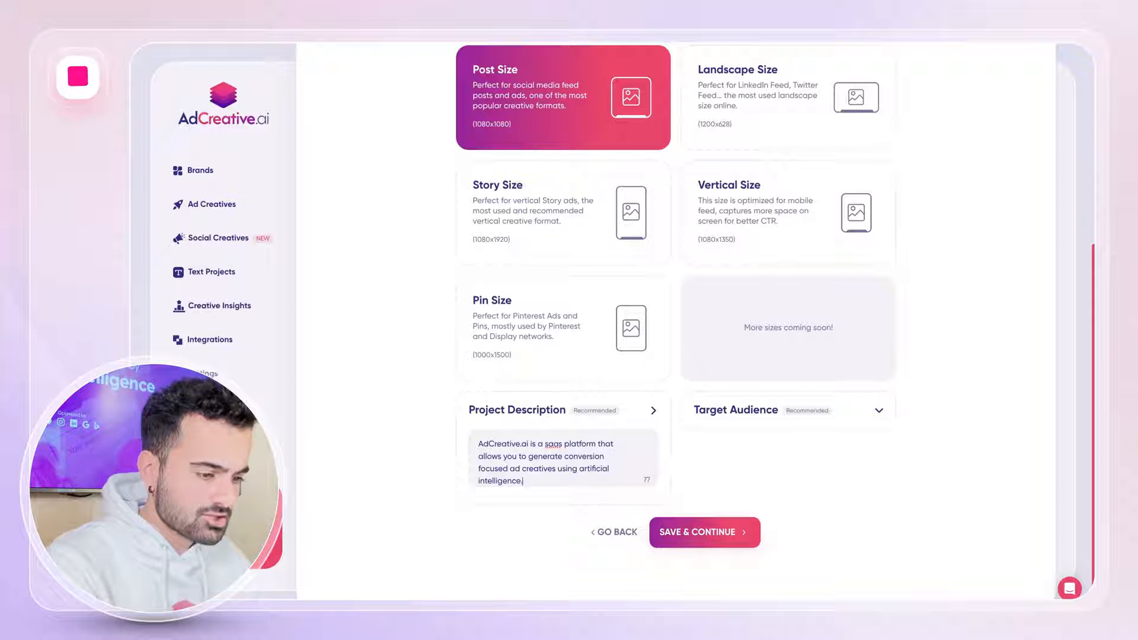
Set the project's target audience to "advertisers".
{"action": "left_click", "coordinate": [764, 411]}
{"action": "left_click", "coordinate": [739, 458]}
{"action": "type", "text": "advertisers"}
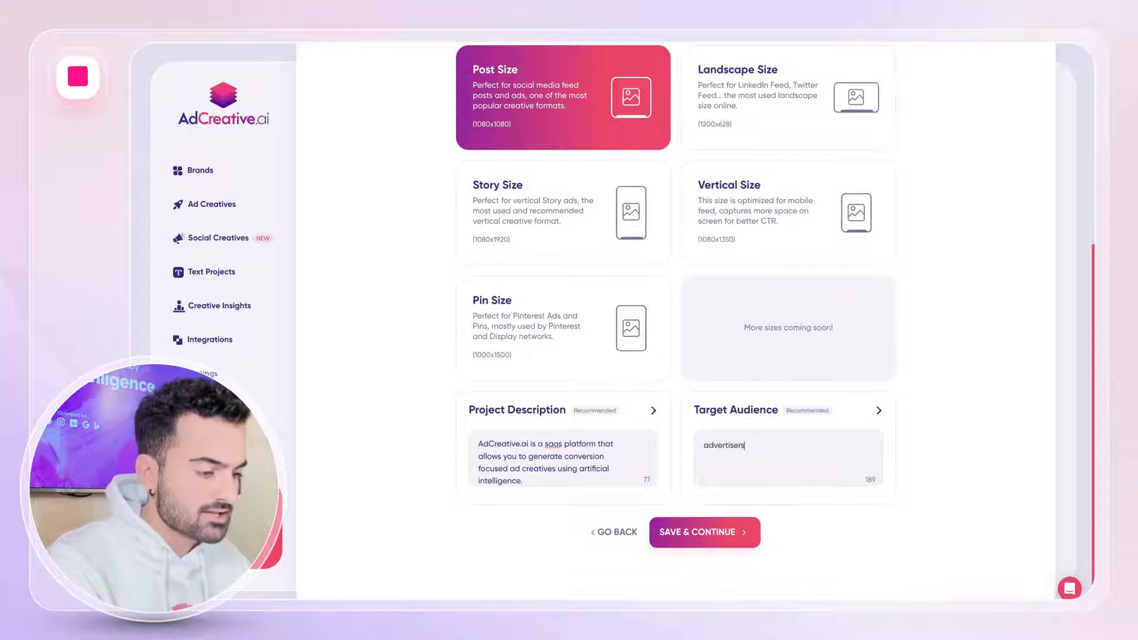
Save the format step and generate the creative's texts in English with Text AI.
{"action": "left_click", "coordinate": [738, 539]}
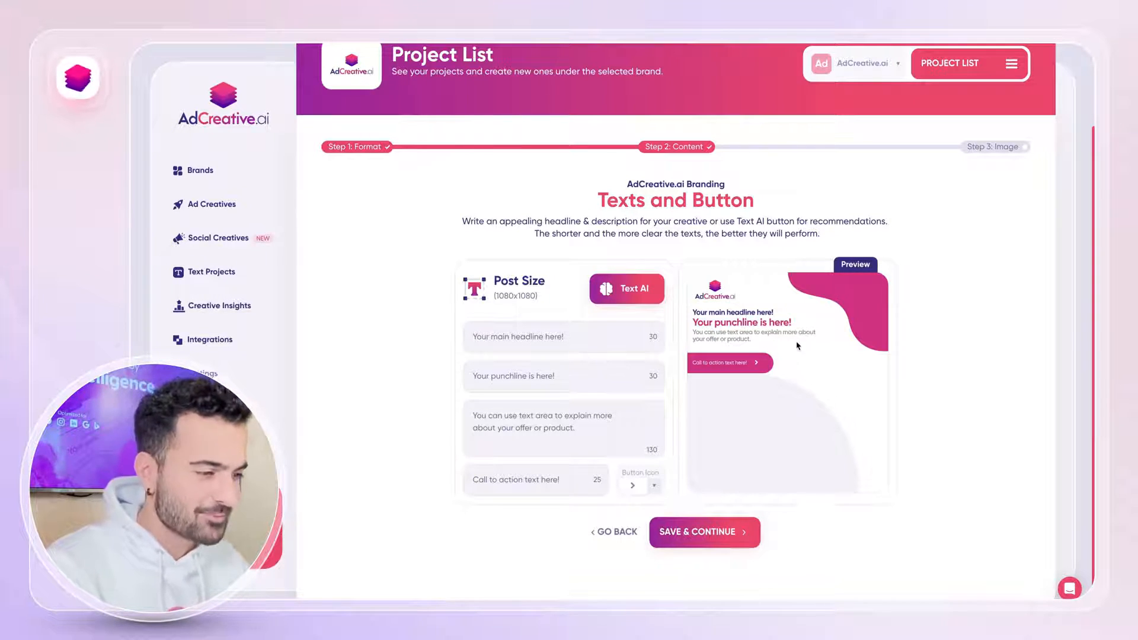
{"action": "left_click", "coordinate": [621, 303]}
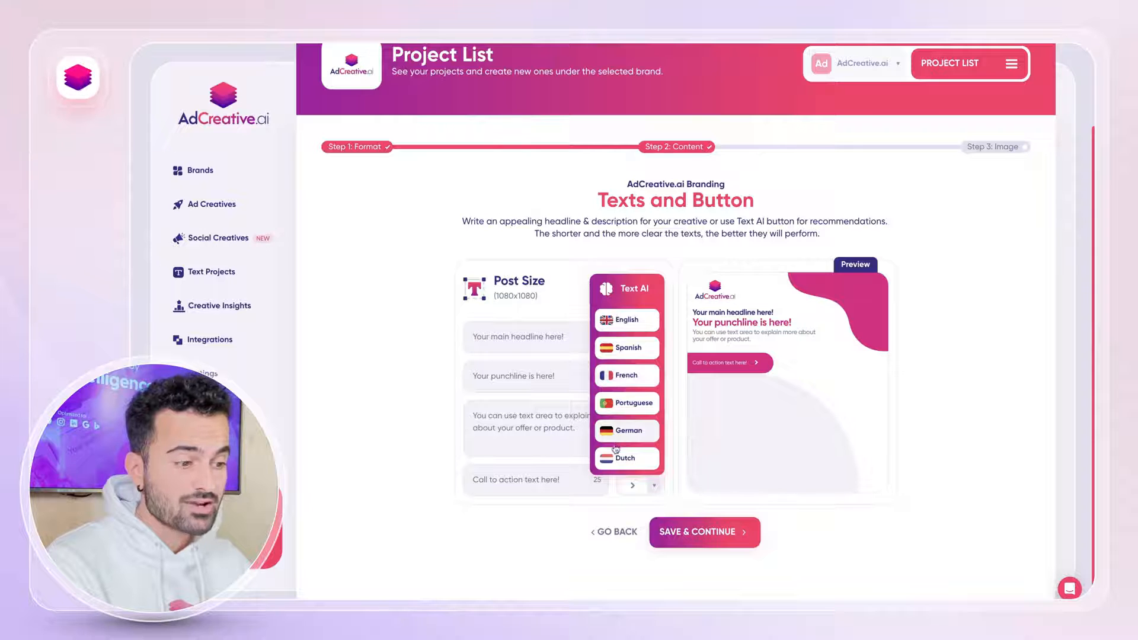
{"action": "left_click", "coordinate": [621, 324]}
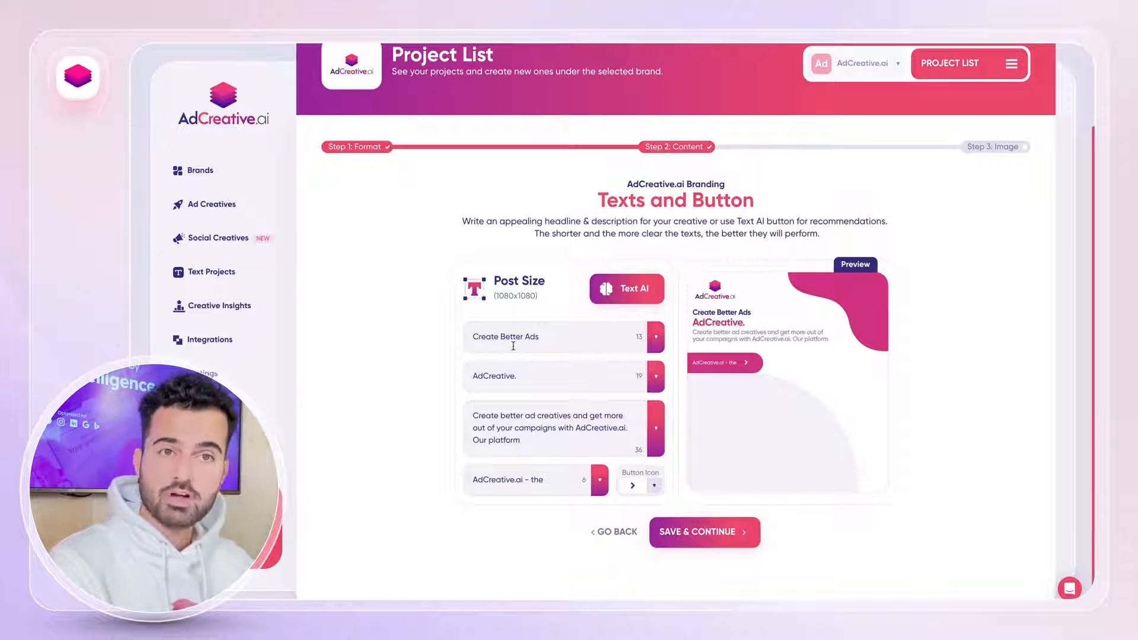
Try the suggested punchline "Get more out of your advertising with AdCreative.ai!", shortening it to "Get more out of your advertising".
{"action": "left_click", "coordinate": [655, 379]}
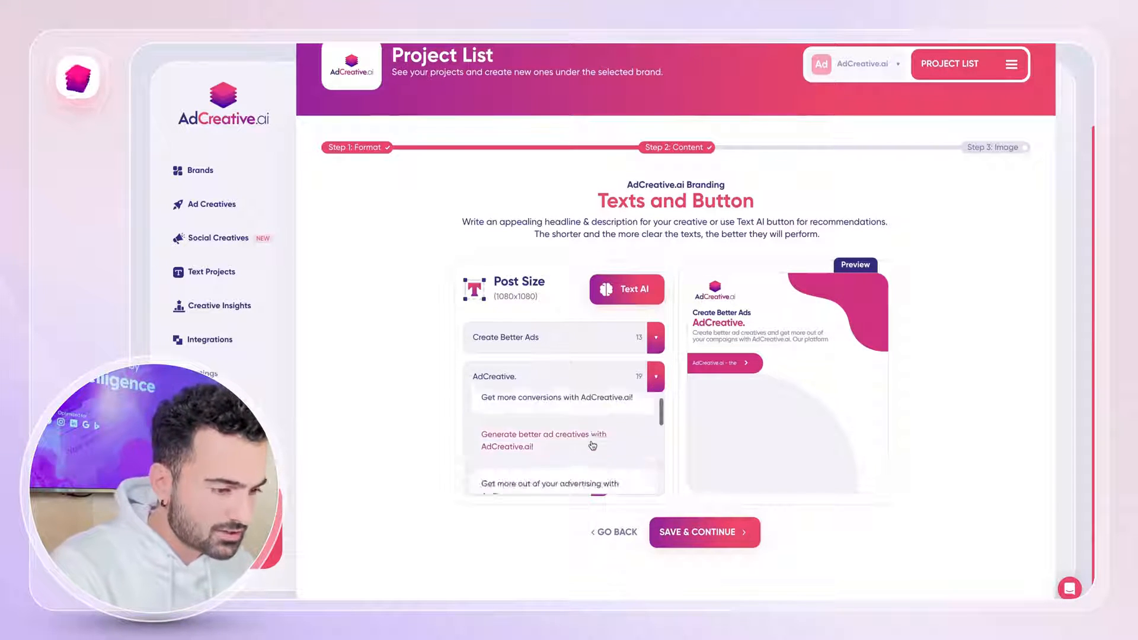
{"action": "scroll", "coordinate": [592, 445], "scroll_direction": "down", "scroll_amount": 2}
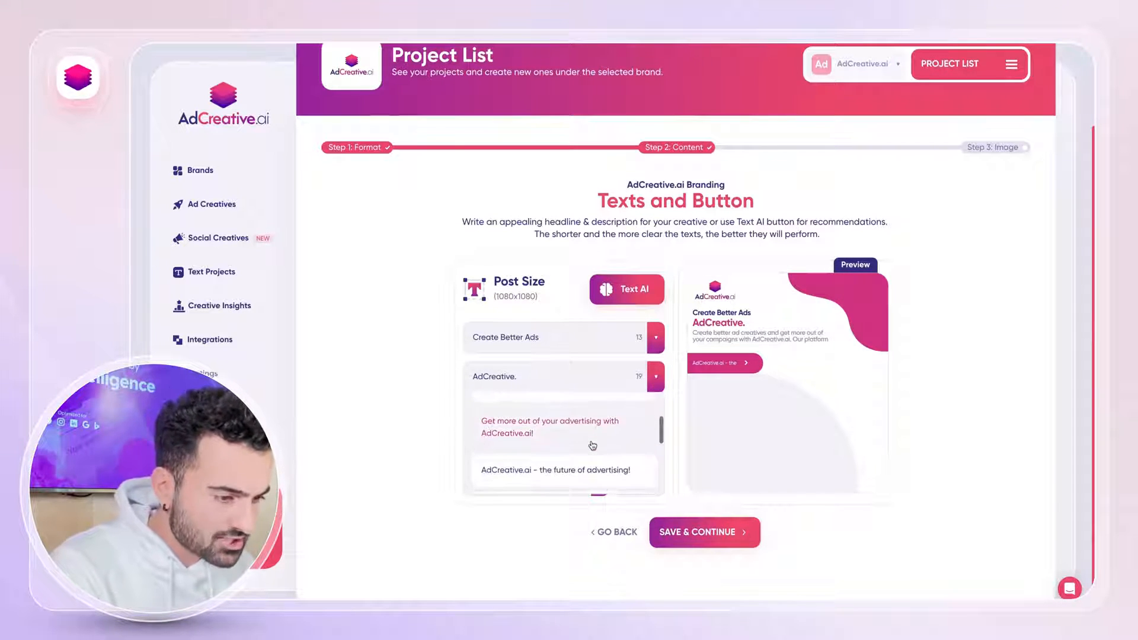
{"action": "left_click", "coordinate": [524, 431]}
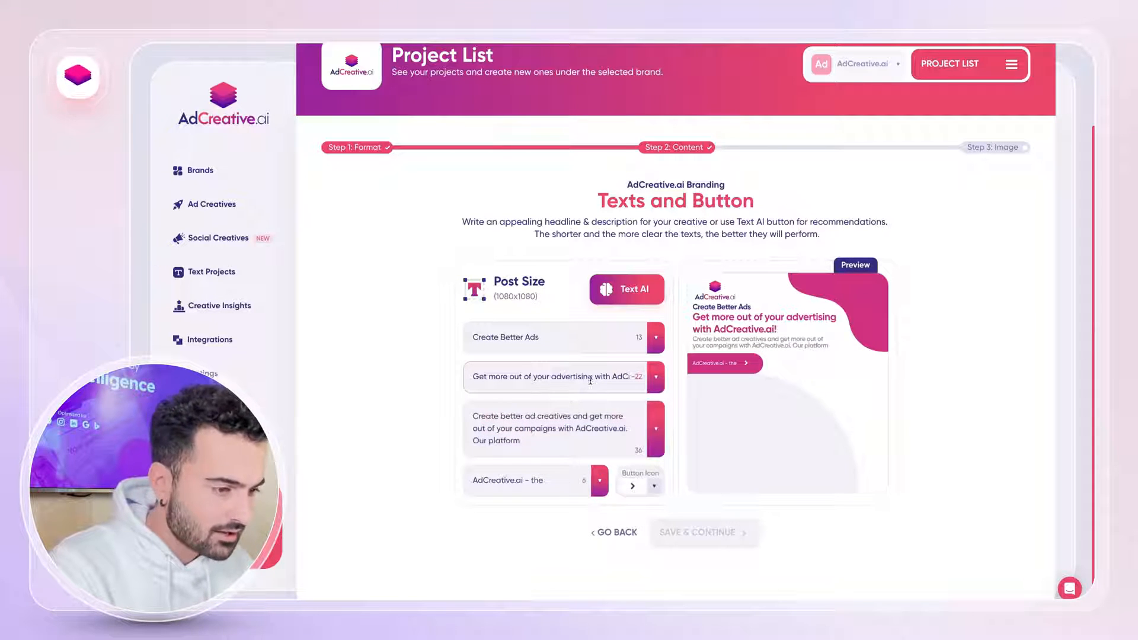
{"action": "left_click_drag", "start_coordinate": [590, 377], "coordinate": [509, 377]}
{"action": "key", "text": "BackSpace"}
{"action": "left_click", "coordinate": [533, 377]}
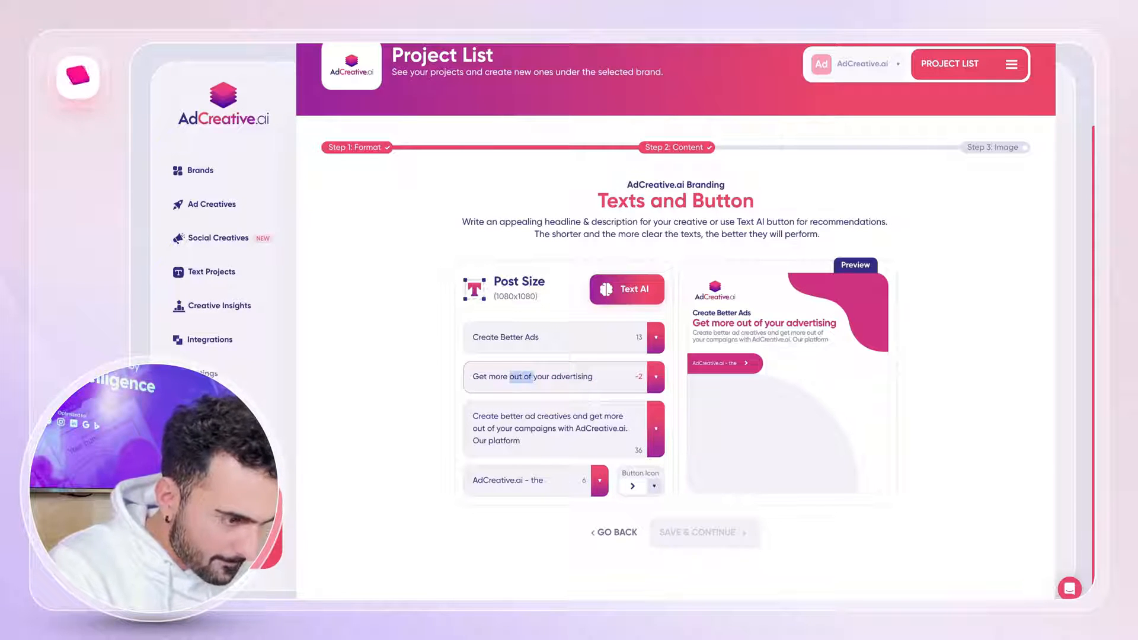
Choose the suggested punchline "AdCreative.ai - the future of advertising!" and shorten it to "The future of advertising!".
{"action": "left_click", "coordinate": [656, 377]}
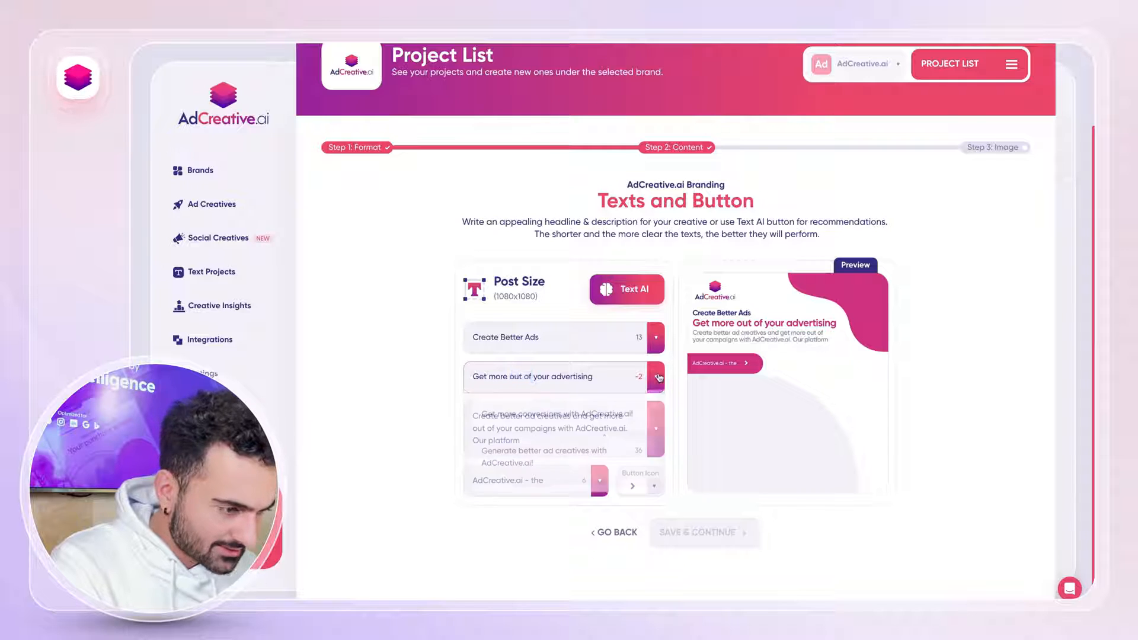
{"action": "scroll", "coordinate": [605, 442], "scroll_direction": "down", "scroll_amount": 1}
{"action": "left_click", "coordinate": [610, 437]}
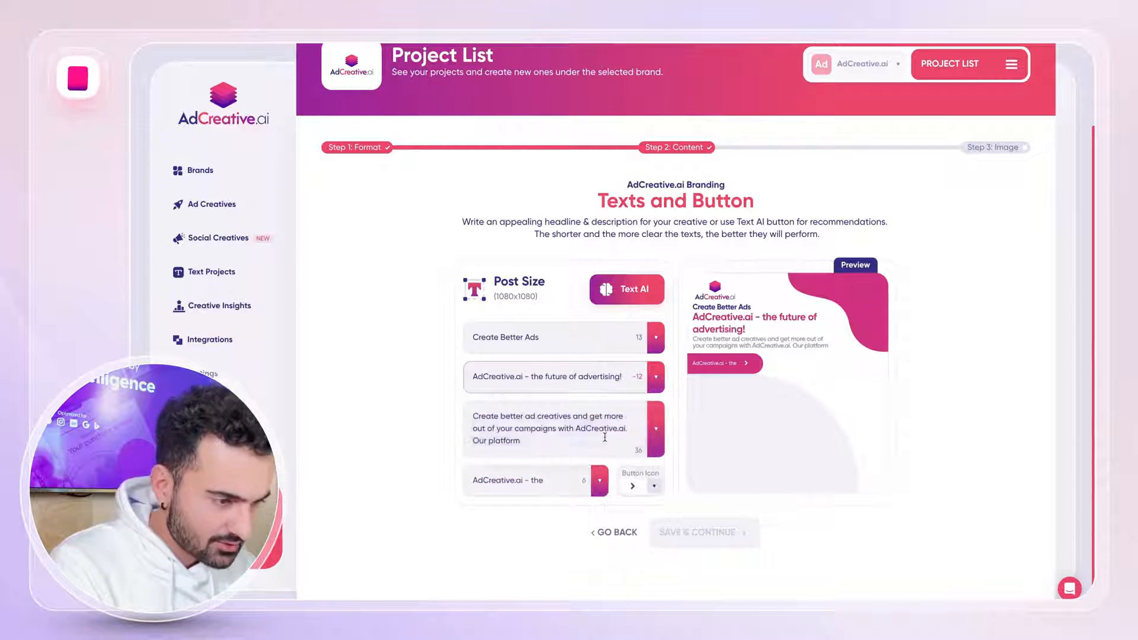
{"action": "left_click_drag", "start_coordinate": [534, 379], "coordinate": [442, 379]}
{"action": "type", "text": "T"}
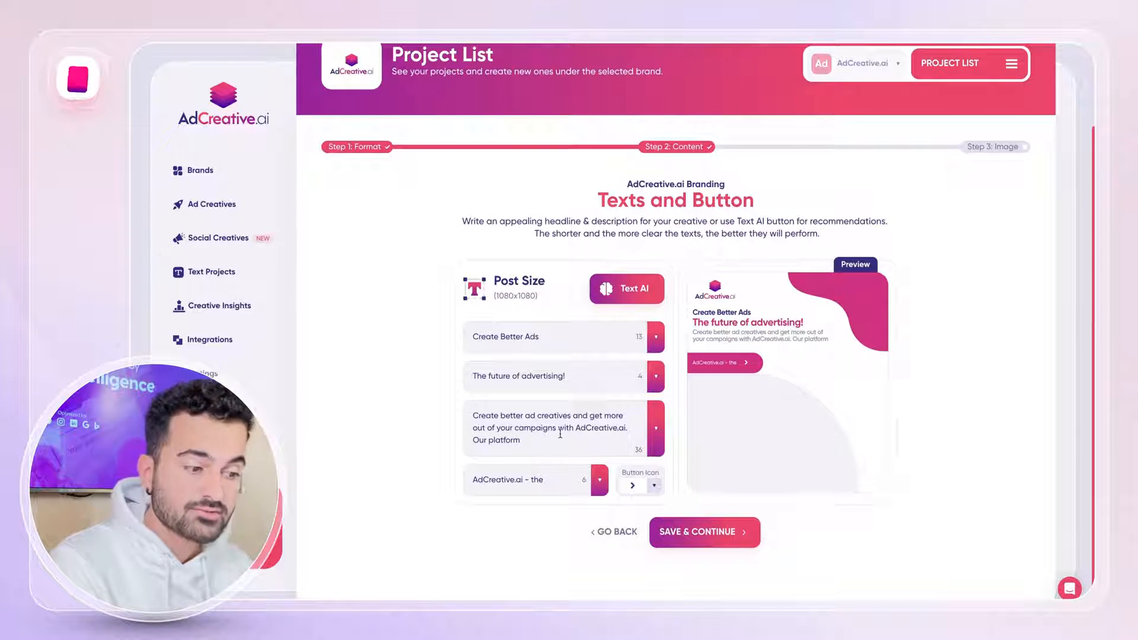
Remove the trailing "Our platform" from the description, set the call to action to "Sign-up Now!", and save the texts.
{"action": "left_click_drag", "start_coordinate": [553, 436], "coordinate": [436, 442]}
{"action": "key", "text": "BackSpace"}
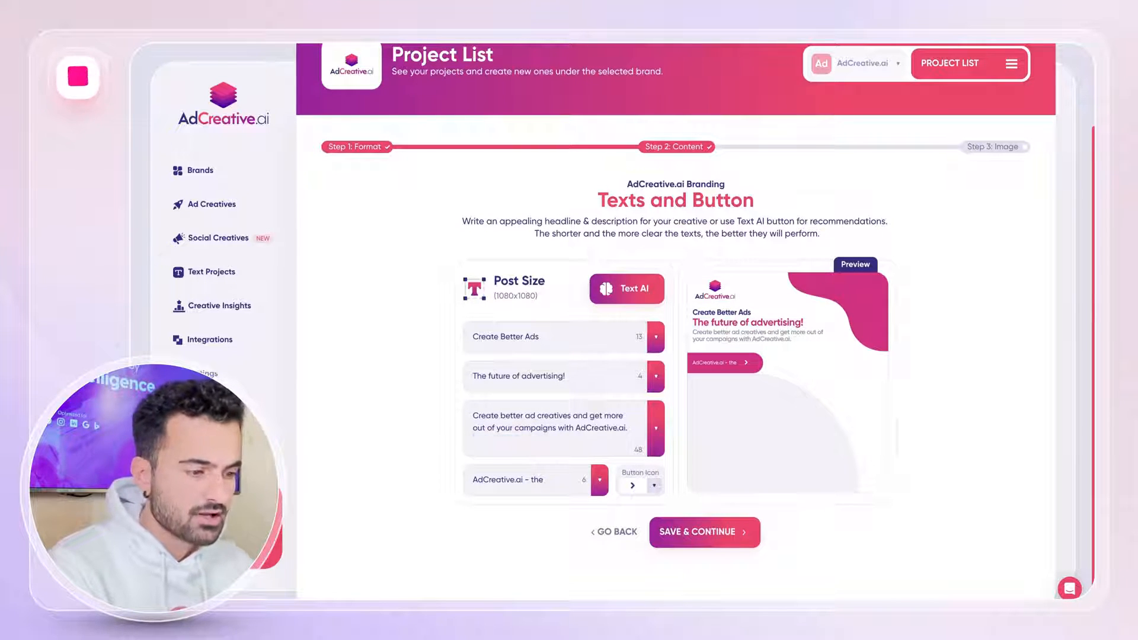
{"action": "triple_click", "coordinate": [512, 478]}
{"action": "type", "text": "Sign-"}
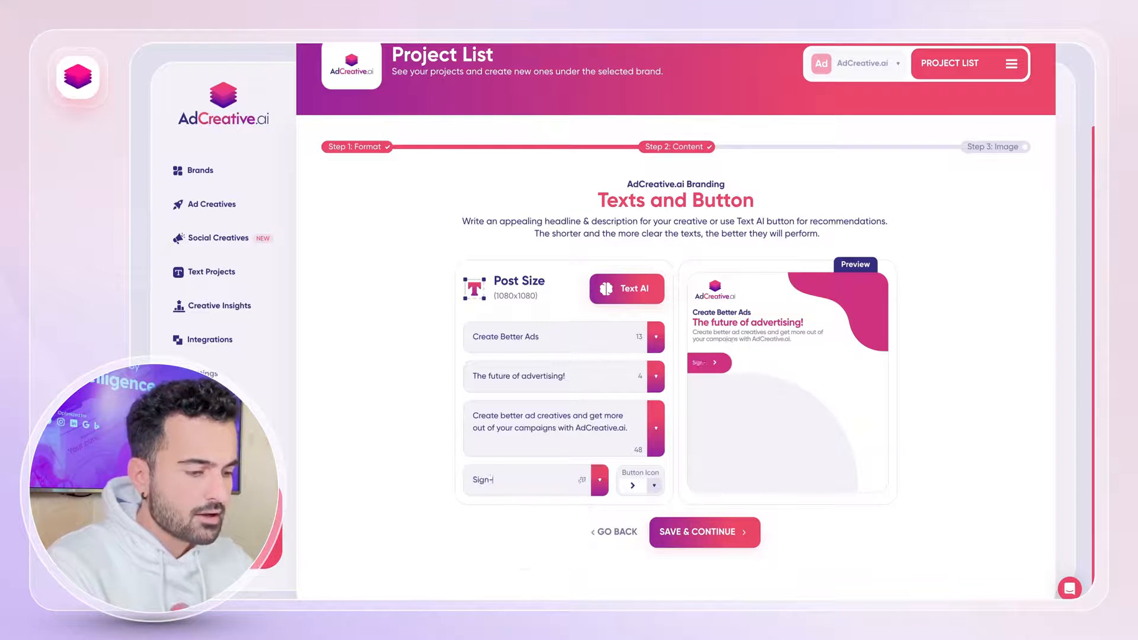
{"action": "type", "text": "up Now! Get"}
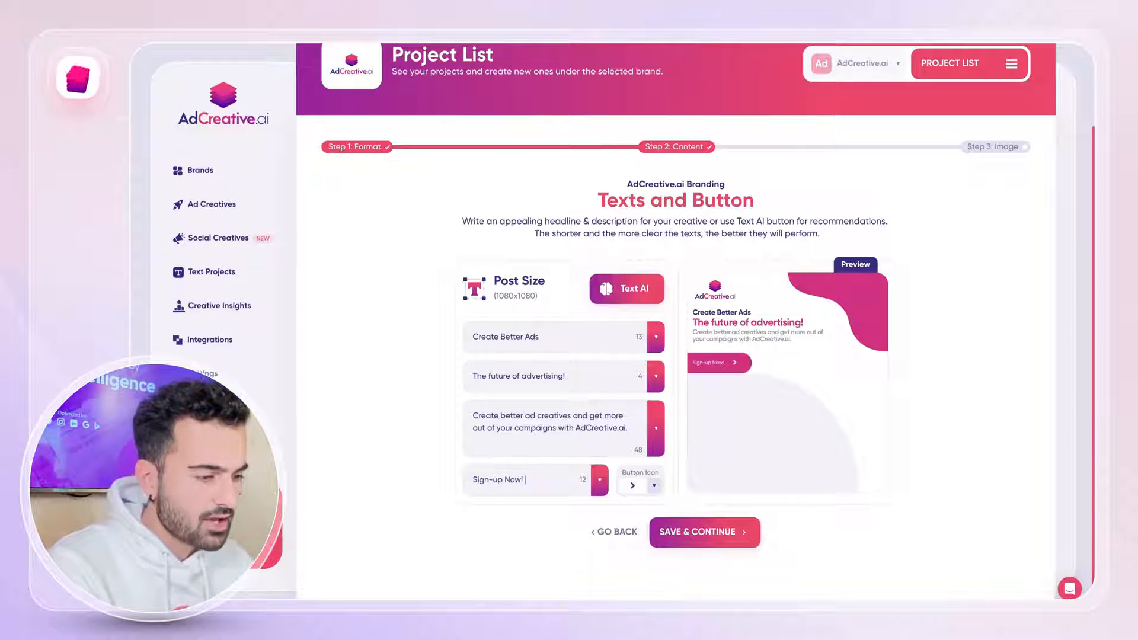
{"action": "key", "text": "BackSpace"}
{"action": "key", "text": "BackSpace"}
{"action": "key", "text": "BackSpace"}
{"action": "key", "text": "BackSpace"}
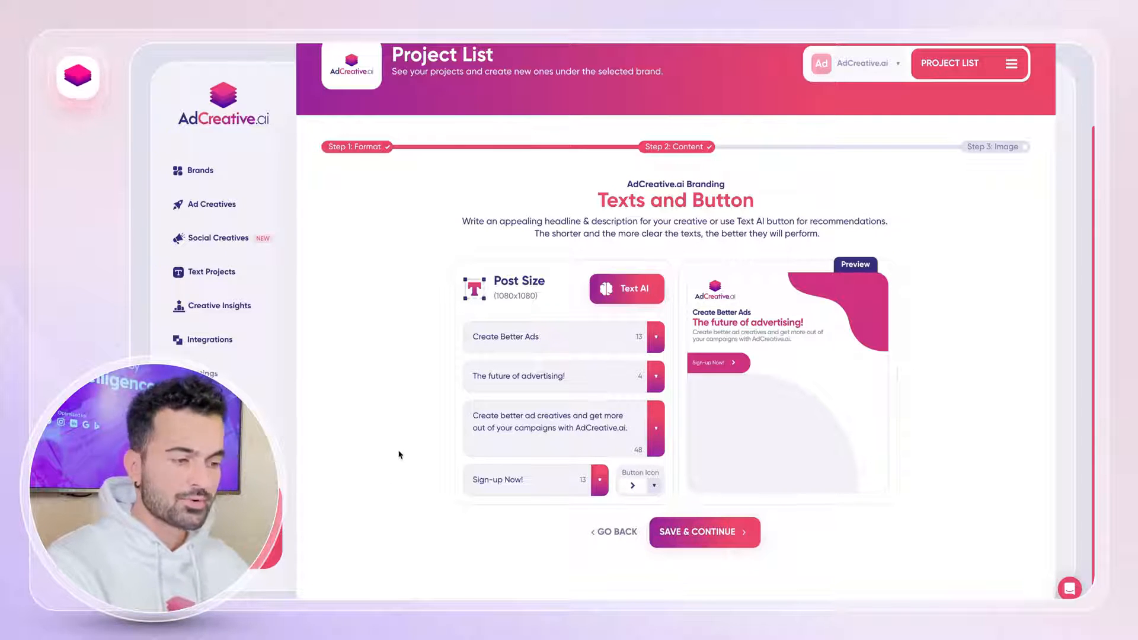
{"action": "left_click", "coordinate": [711, 532]}
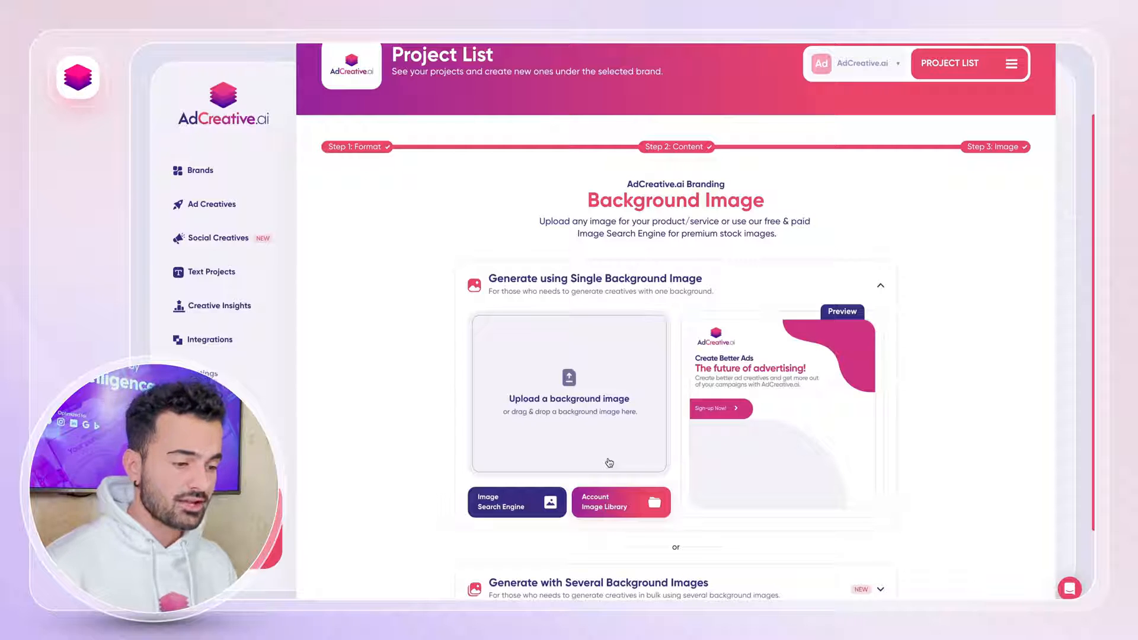
Look over the options for generating creatives with a single background image and with several background images.
{"action": "scroll", "coordinate": [609, 462], "scroll_direction": "down", "scroll_amount": 2}
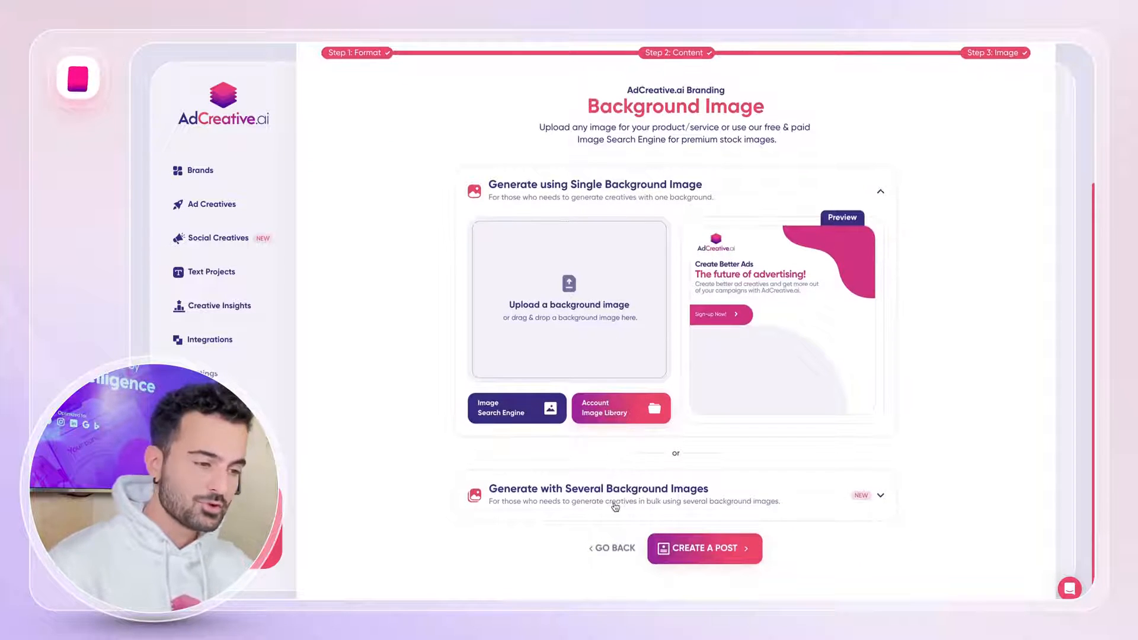
{"action": "scroll", "coordinate": [593, 340], "scroll_direction": "up", "scroll_amount": 1}
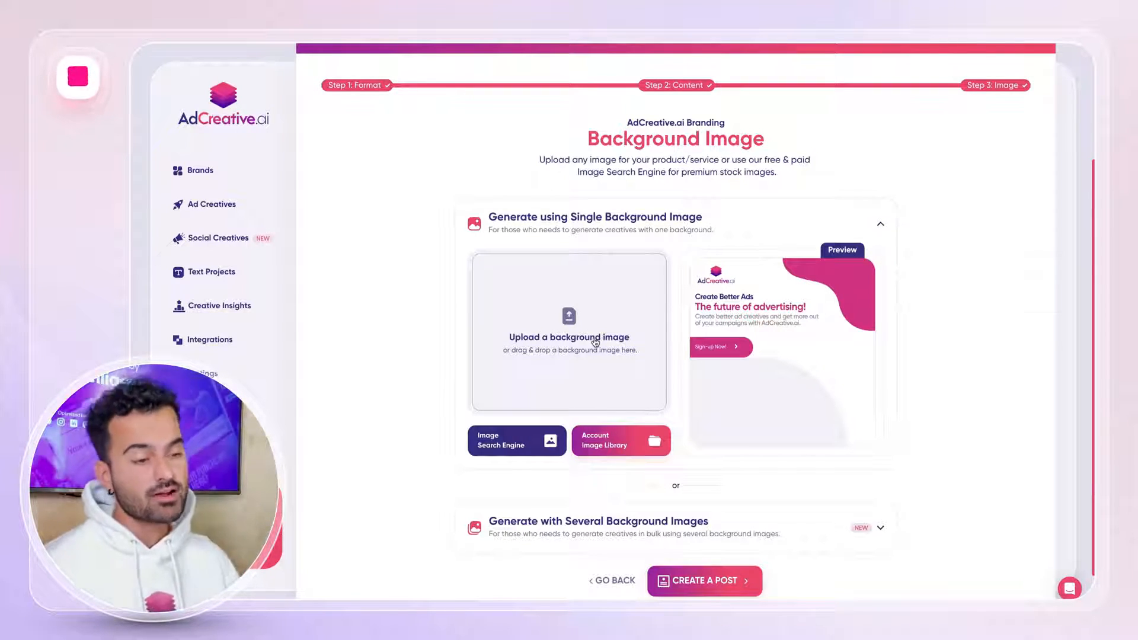
{"action": "scroll", "coordinate": [584, 373], "scroll_direction": "down", "scroll_amount": 1}
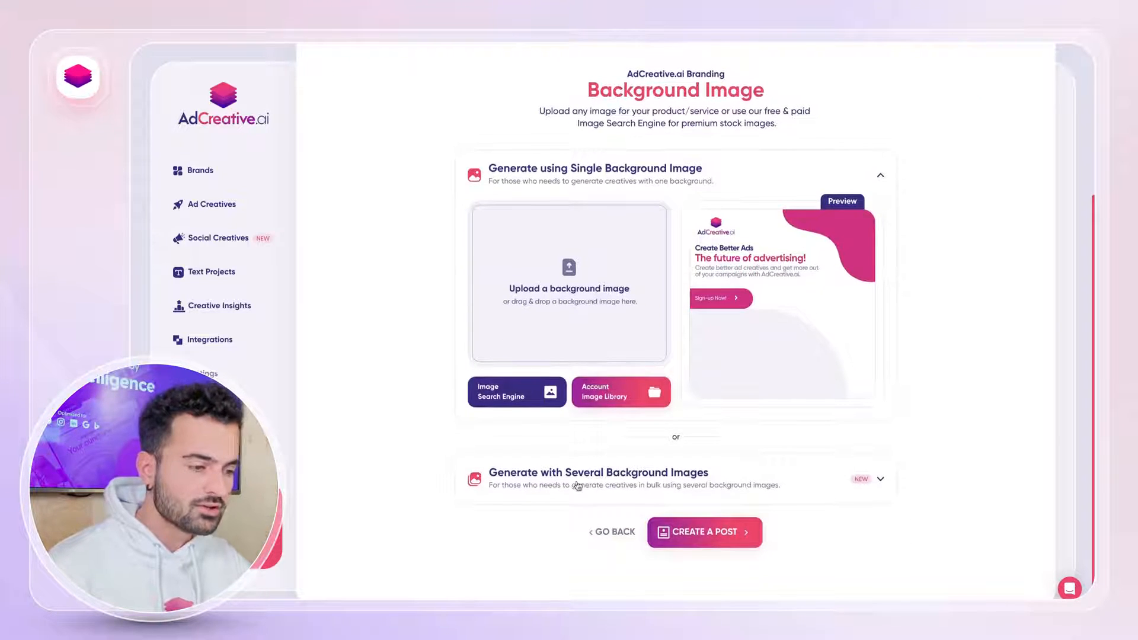
{"action": "left_click", "coordinate": [578, 486]}
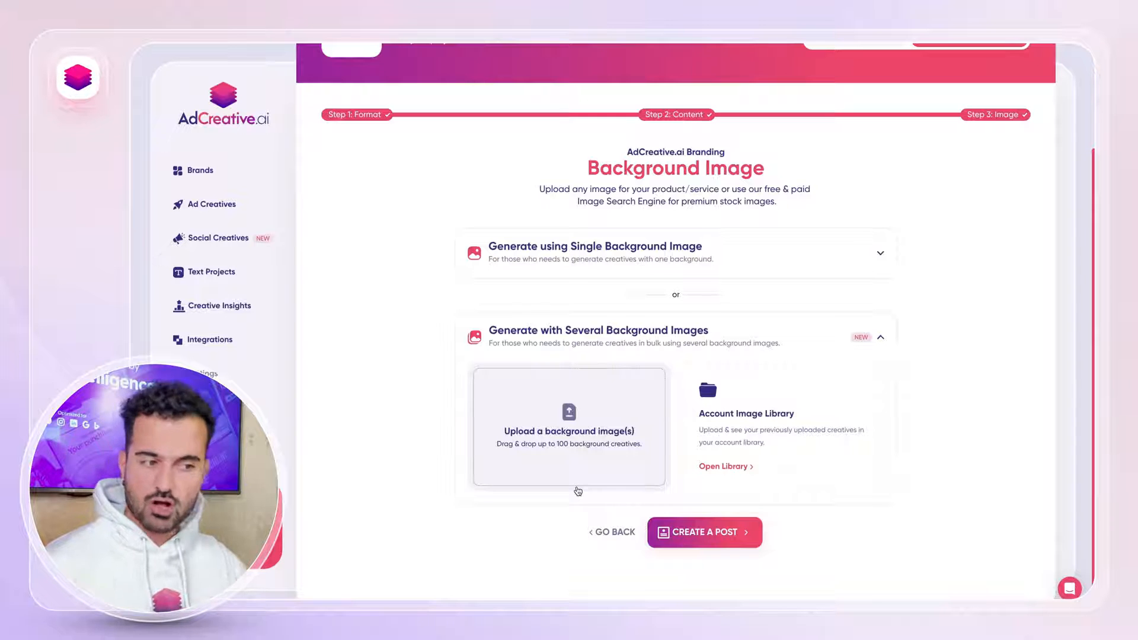
{"action": "left_click", "coordinate": [686, 246]}
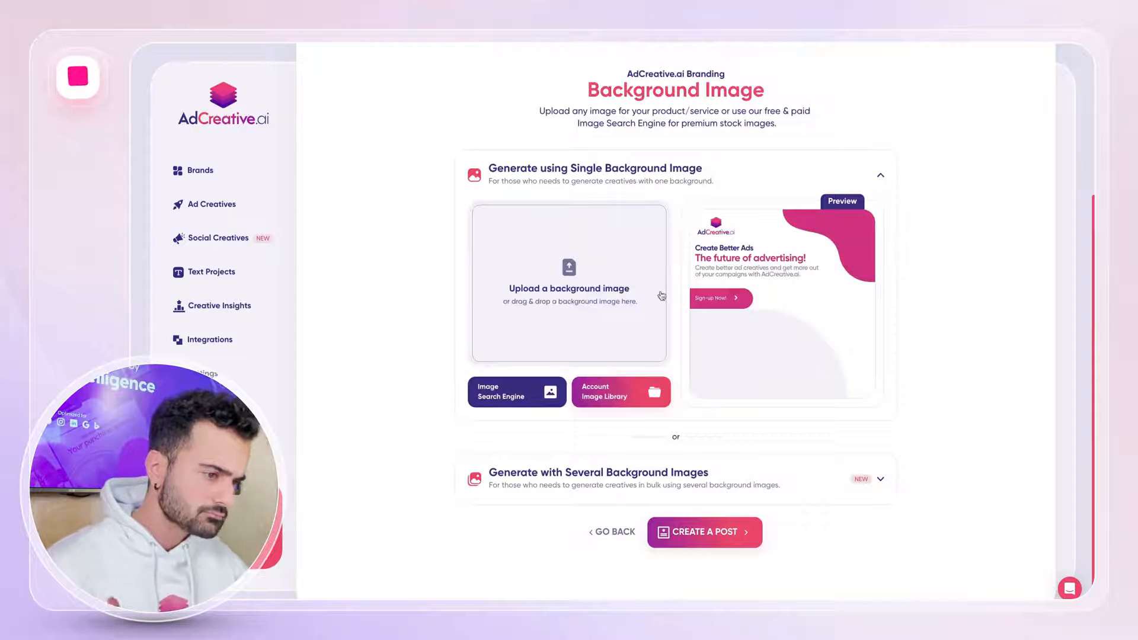
Search the stock image database for "advertising" to find a single background image.
{"action": "left_click", "coordinate": [494, 399]}
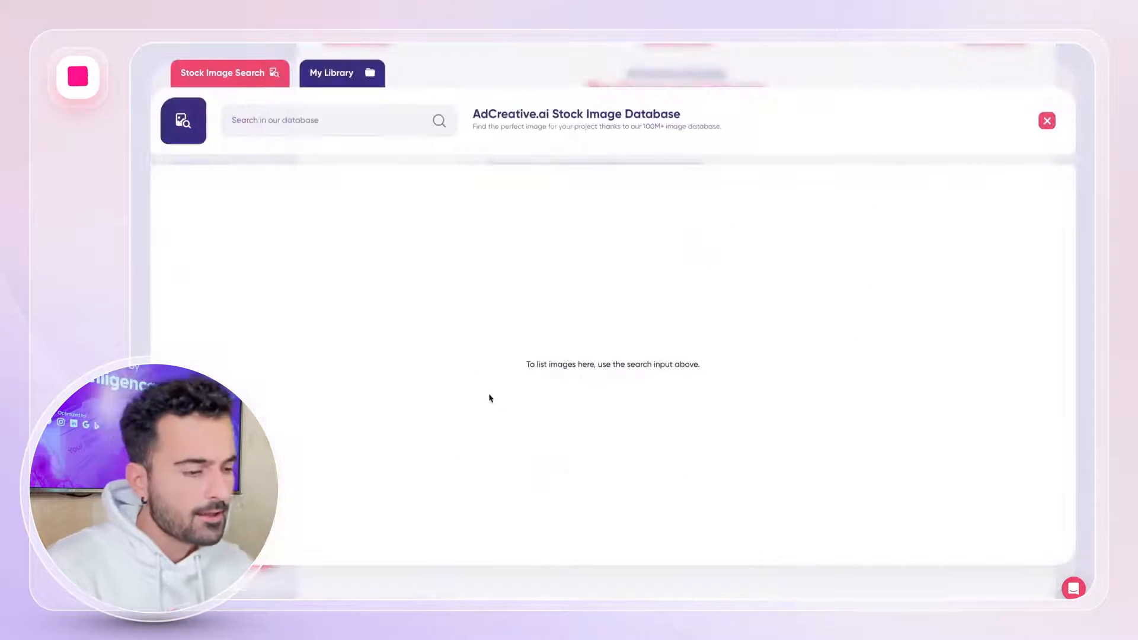
{"action": "left_click", "coordinate": [343, 128]}
{"action": "type", "text": "advertising"}
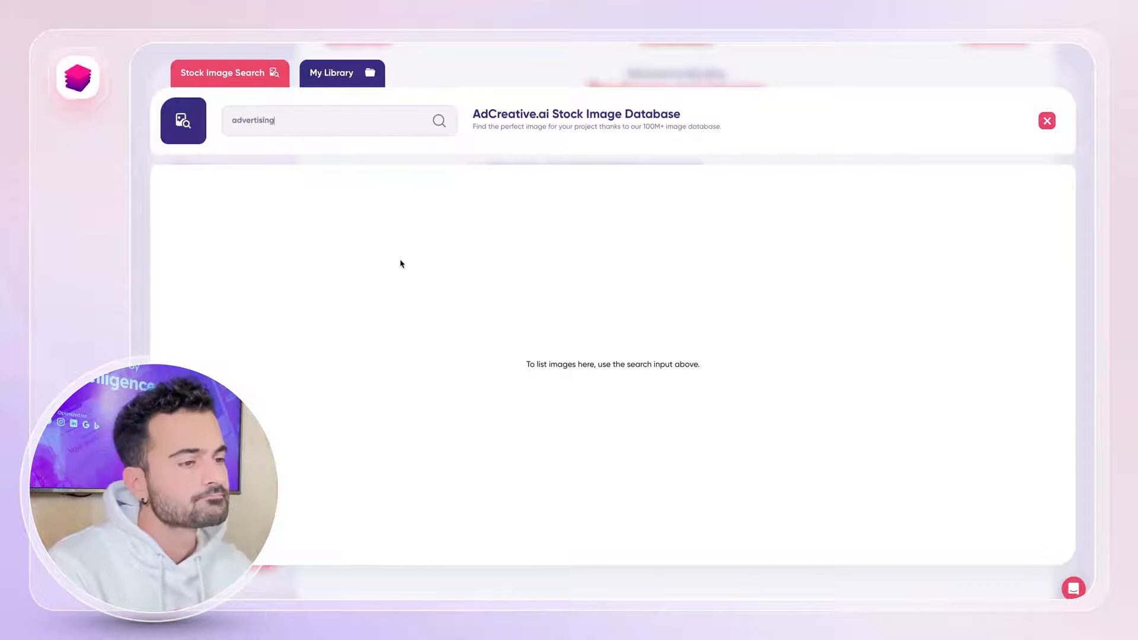
{"action": "key", "text": "Return"}
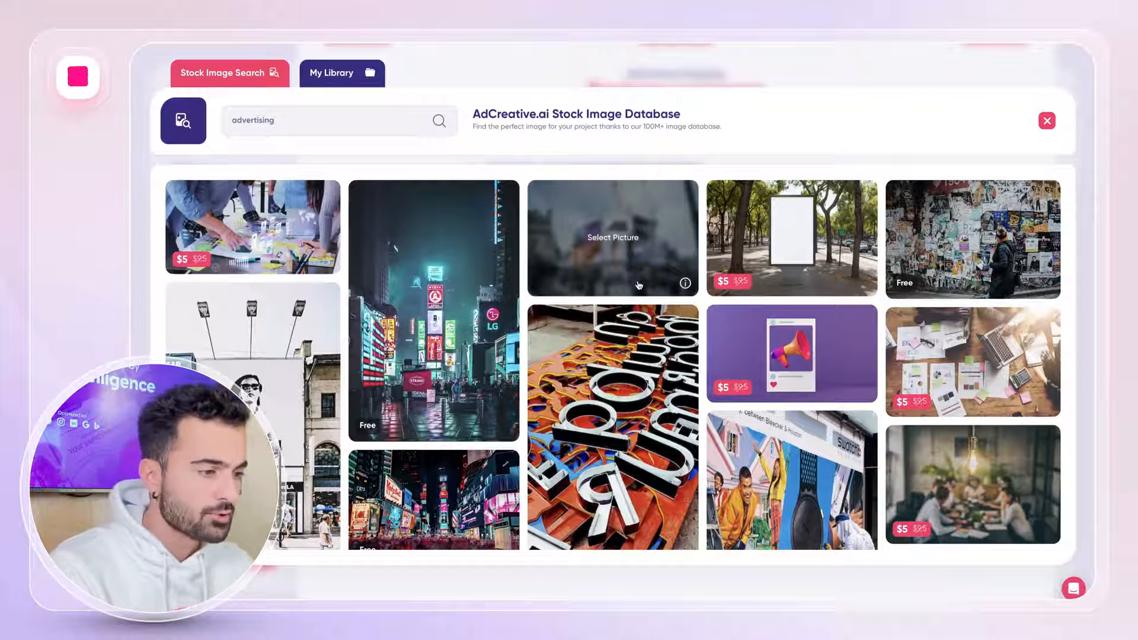
Choose the free stock photo of a person in a tan coat facing lit city billboards, and centre the crop on the person.
{"action": "scroll", "coordinate": [638, 285], "scroll_direction": "down", "scroll_amount": 5}
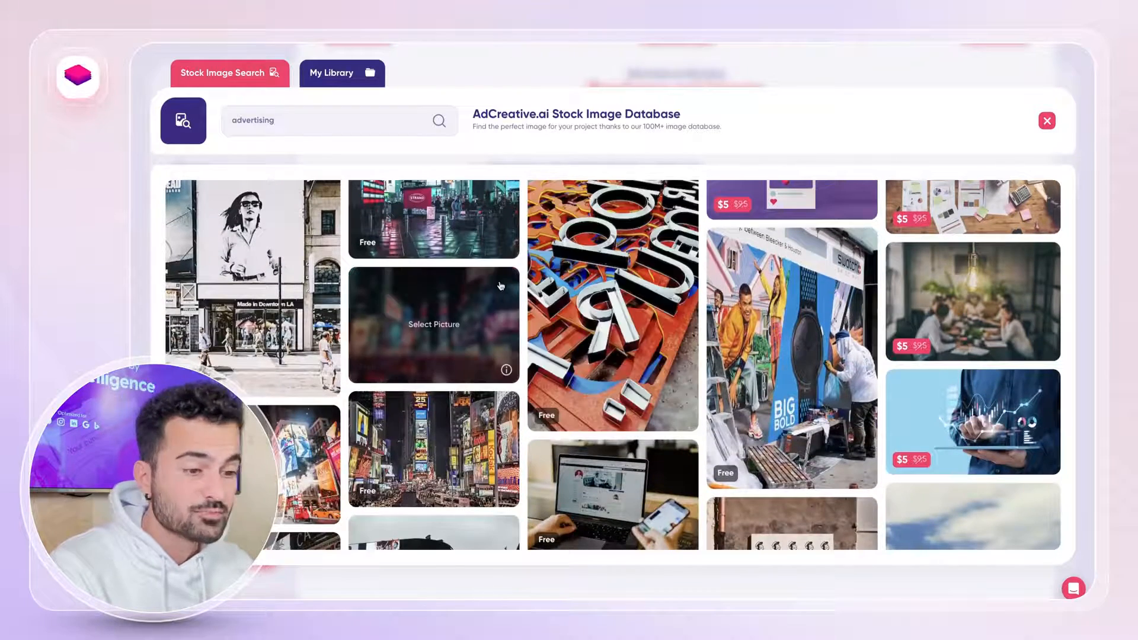
{"action": "scroll", "coordinate": [492, 277], "scroll_direction": "down", "scroll_amount": 2}
{"action": "scroll", "coordinate": [491, 277], "scroll_direction": "down", "scroll_amount": 4}
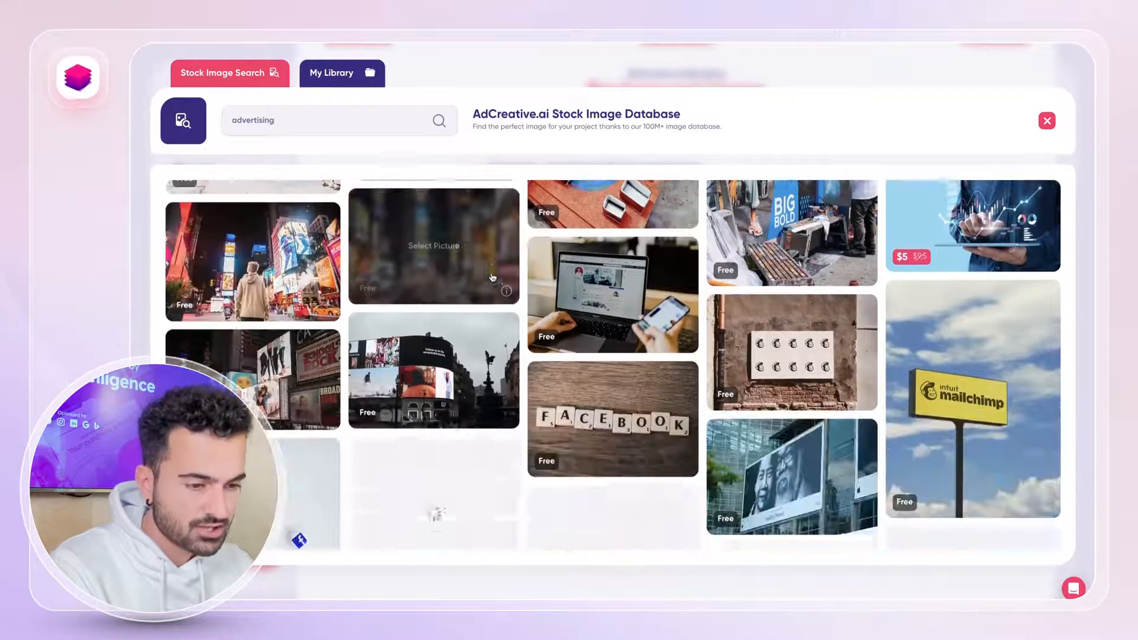
{"action": "scroll", "coordinate": [492, 277], "scroll_direction": "down", "scroll_amount": 4}
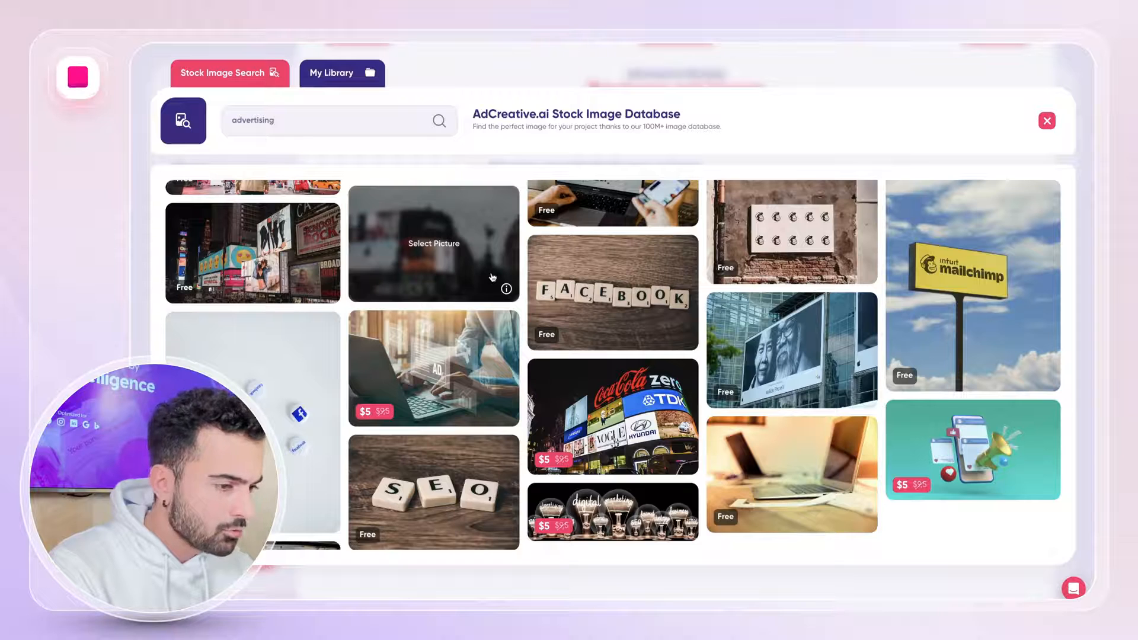
{"action": "scroll", "coordinate": [491, 277], "scroll_direction": "up", "scroll_amount": 6}
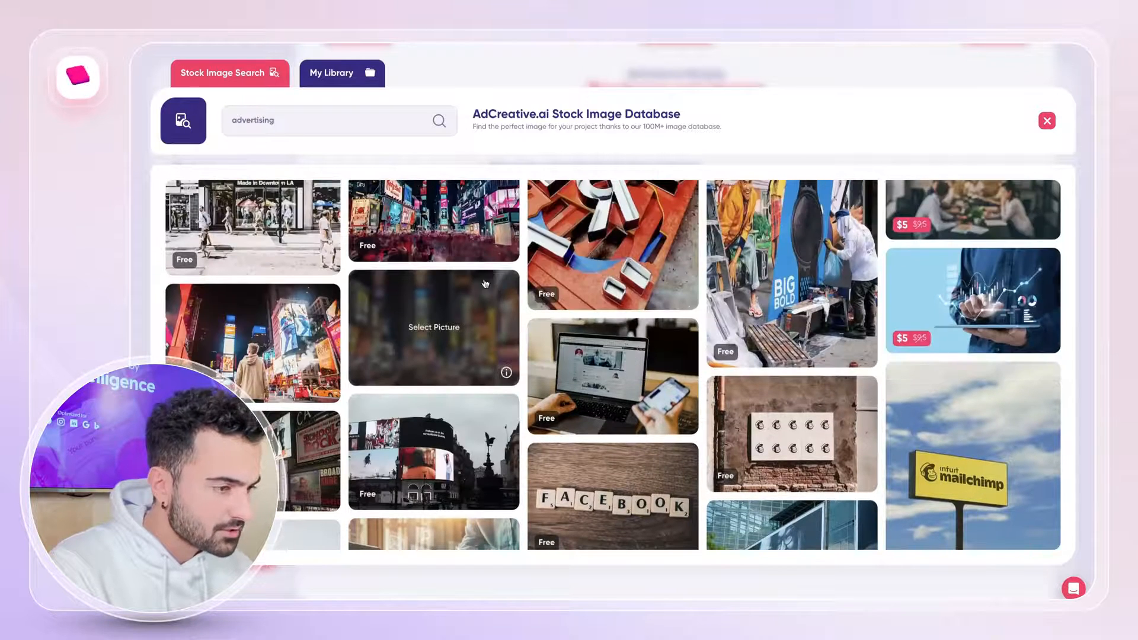
{"action": "left_click", "coordinate": [291, 346]}
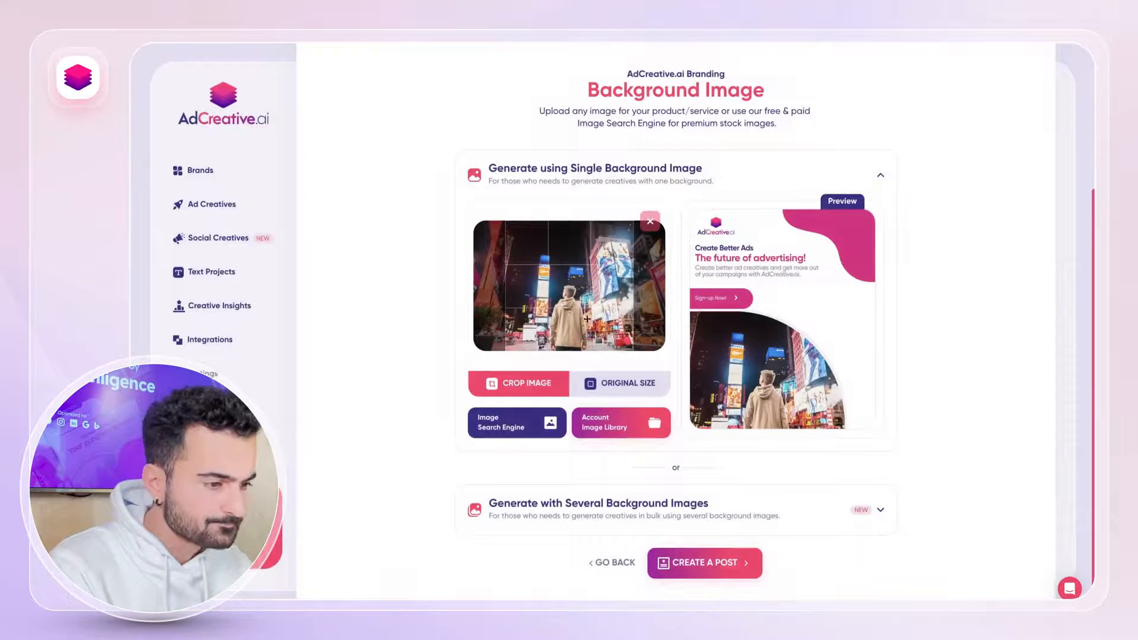
{"action": "left_click_drag", "start_coordinate": [567, 313], "coordinate": [589, 317]}
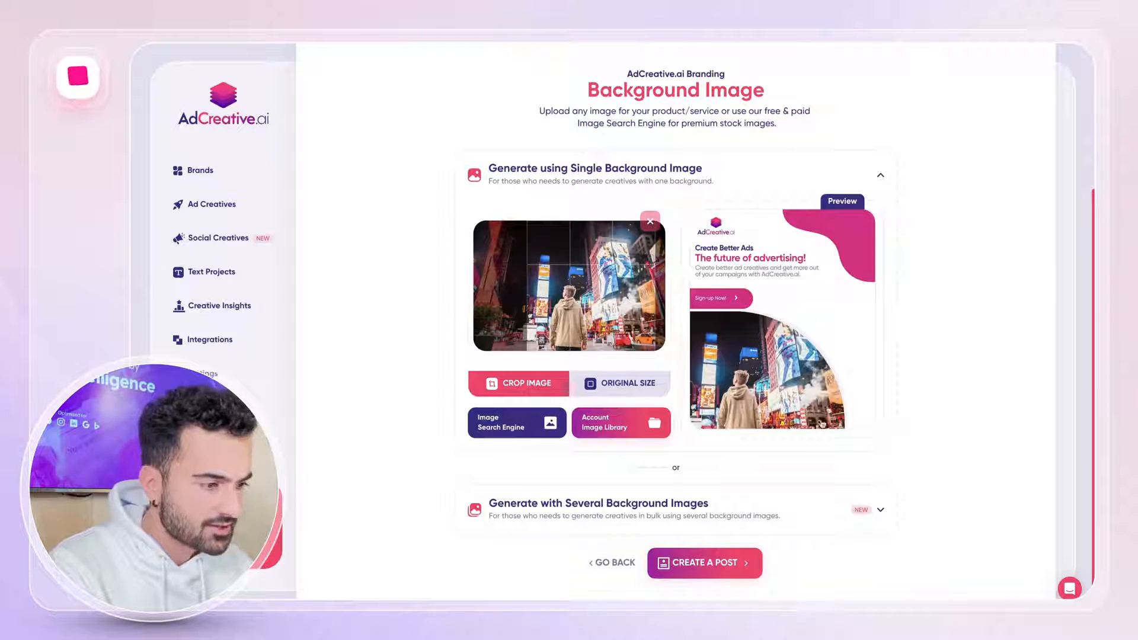
{"action": "left_click_drag", "start_coordinate": [558, 264], "coordinate": [538, 265]}
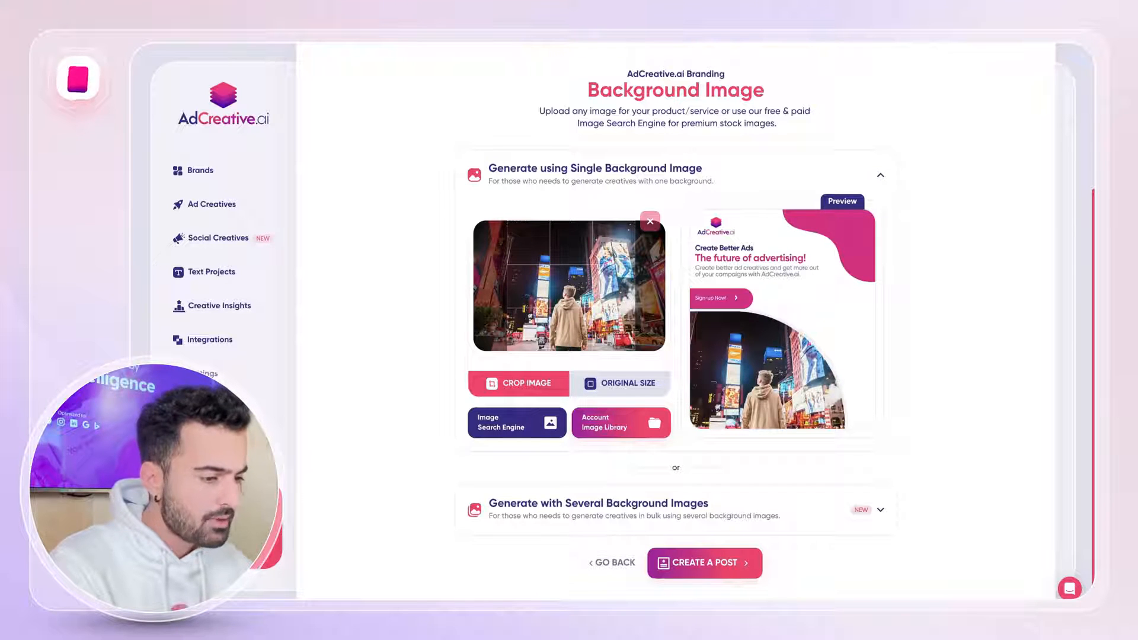
Create the post, save the project as "Dynamic Creative Ads", and generate the creatives.
{"action": "left_click", "coordinate": [723, 569]}
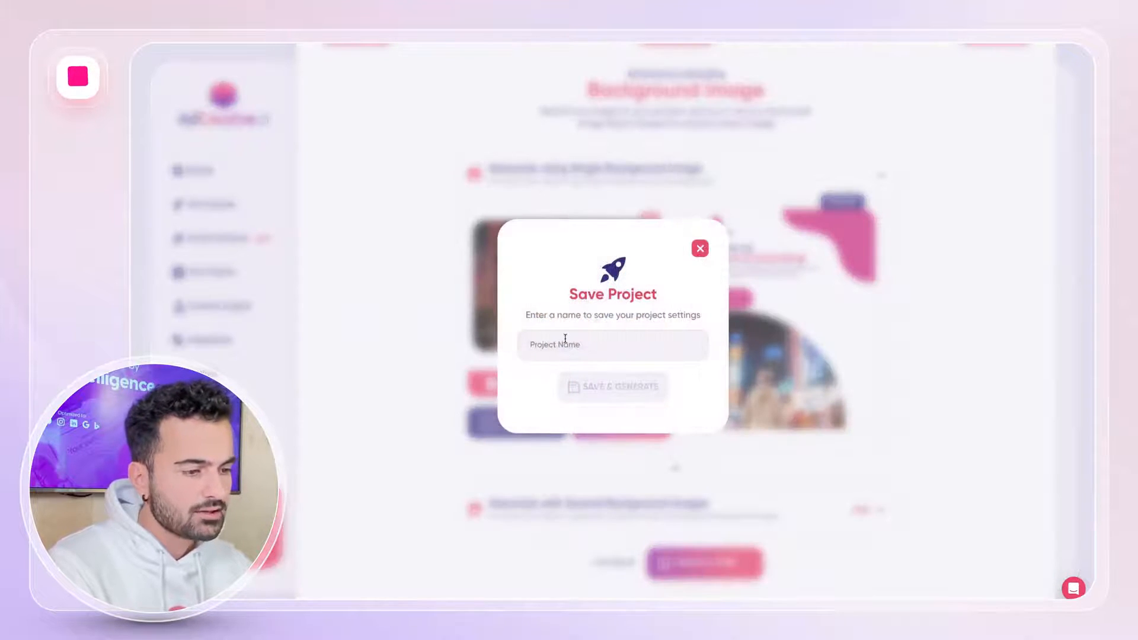
{"action": "left_click", "coordinate": [565, 337]}
{"action": "type", "text": "Dynami"}
{"action": "type", "text": "c Cr"}
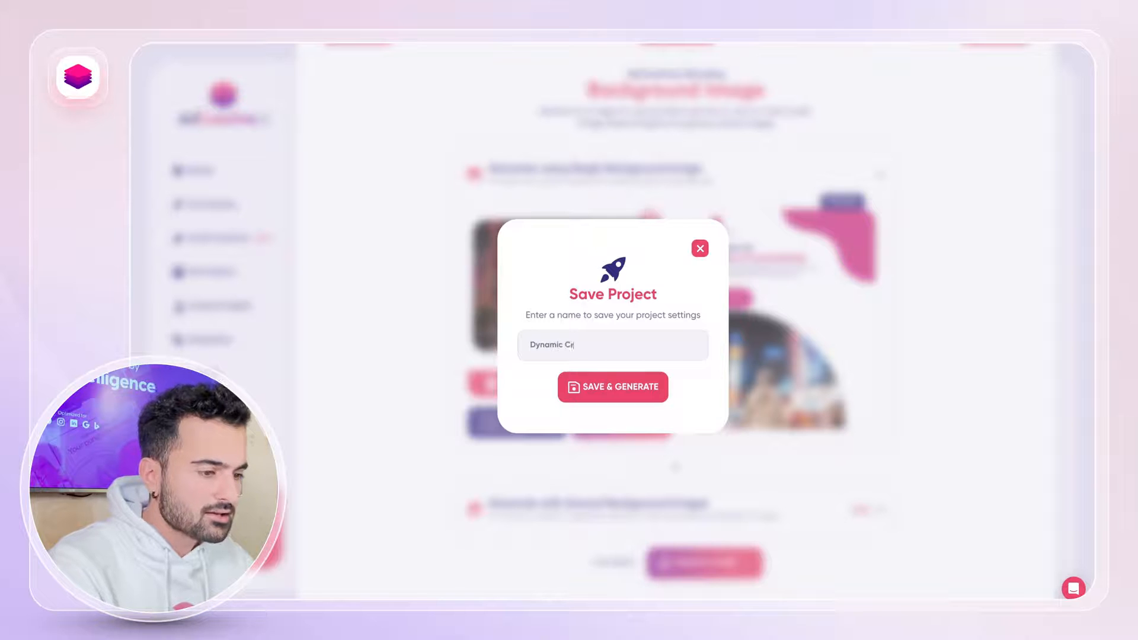
{"action": "type", "text": "eative Ads"}
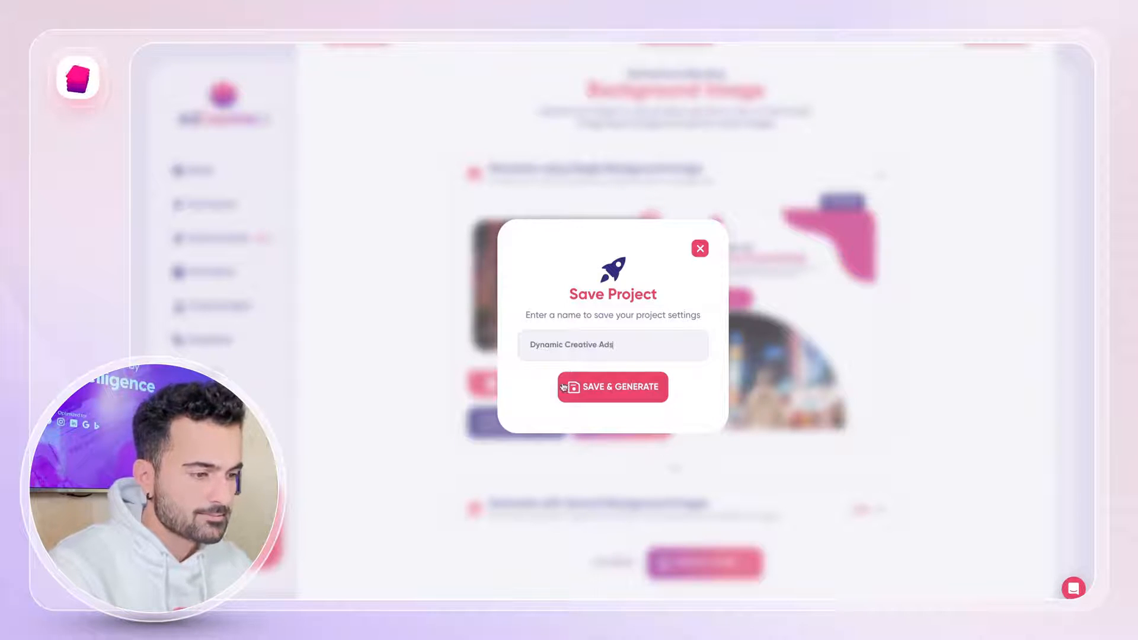
{"action": "left_click", "coordinate": [568, 387]}
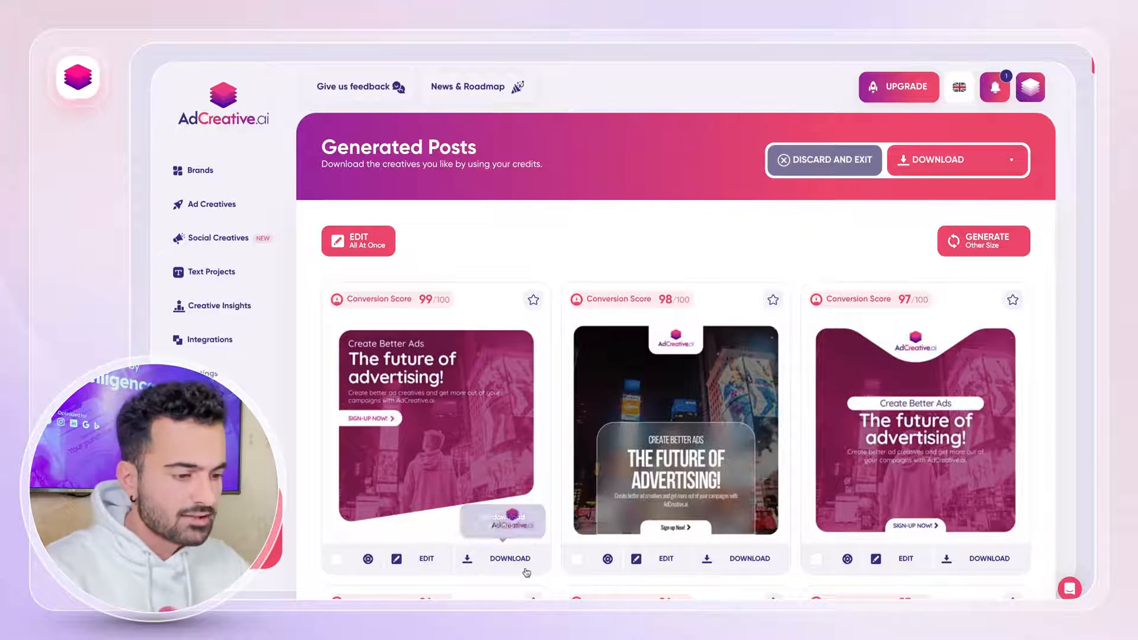
Download the first generated post, the one with the 99/100 conversion score.
{"action": "left_click", "coordinate": [511, 558]}
{"action": "left_click", "coordinate": [469, 531]}
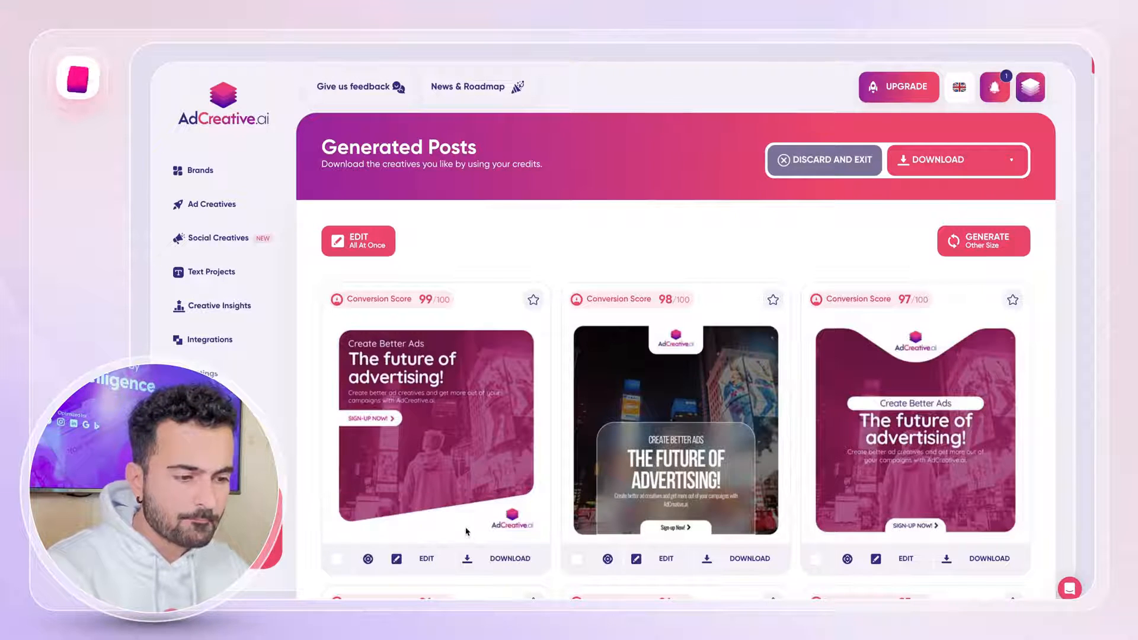
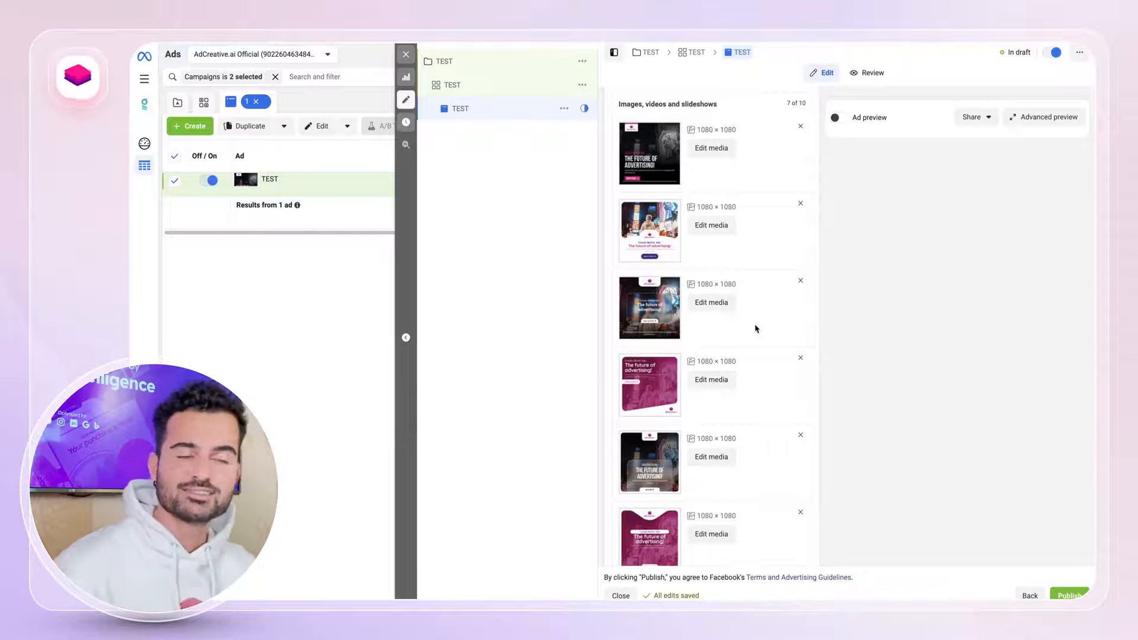
{"action": "scroll", "coordinate": [755, 328], "scroll_direction": "up", "scroll_amount": 1}
{"action": "scroll", "coordinate": [755, 329], "scroll_direction": "up", "scroll_amount": 2}
{"action": "scroll", "coordinate": [752, 223], "scroll_direction": "down", "scroll_amount": 3}
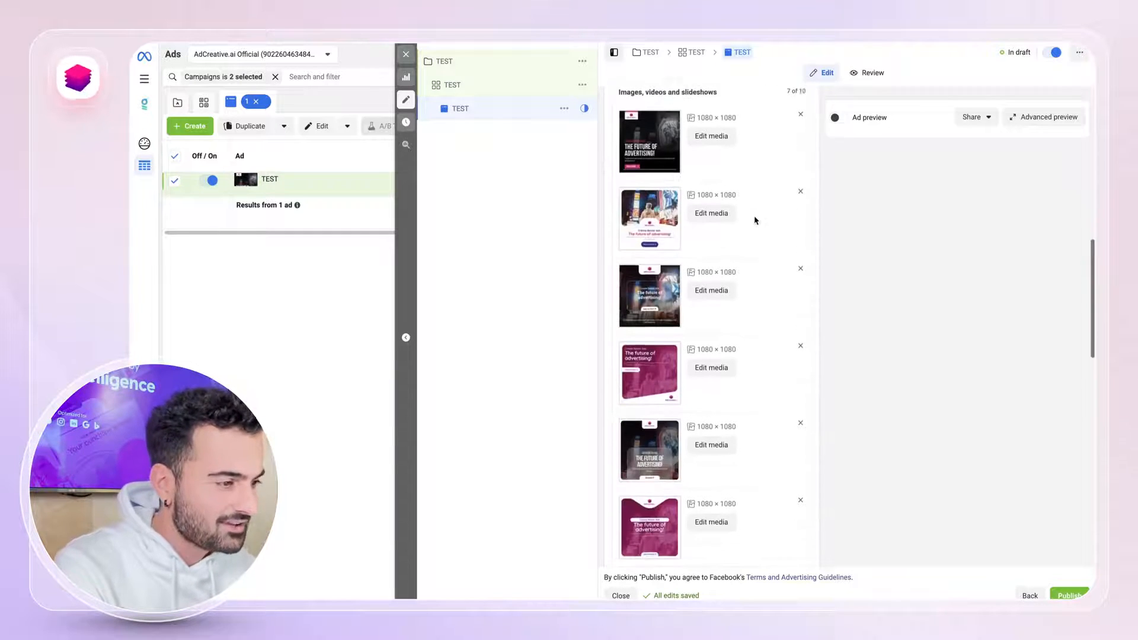
{"action": "left_click", "coordinate": [837, 116]}
{"action": "scroll", "coordinate": [755, 239], "scroll_direction": "down", "scroll_amount": 8}
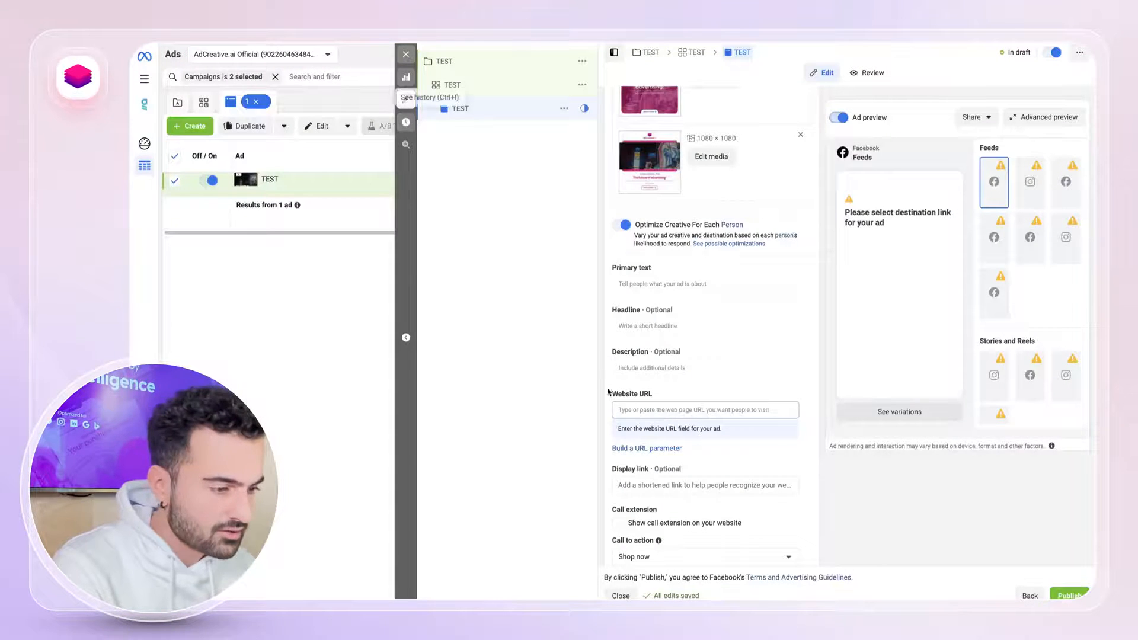
{"action": "type", "text": "http://adcreative.ai/"}
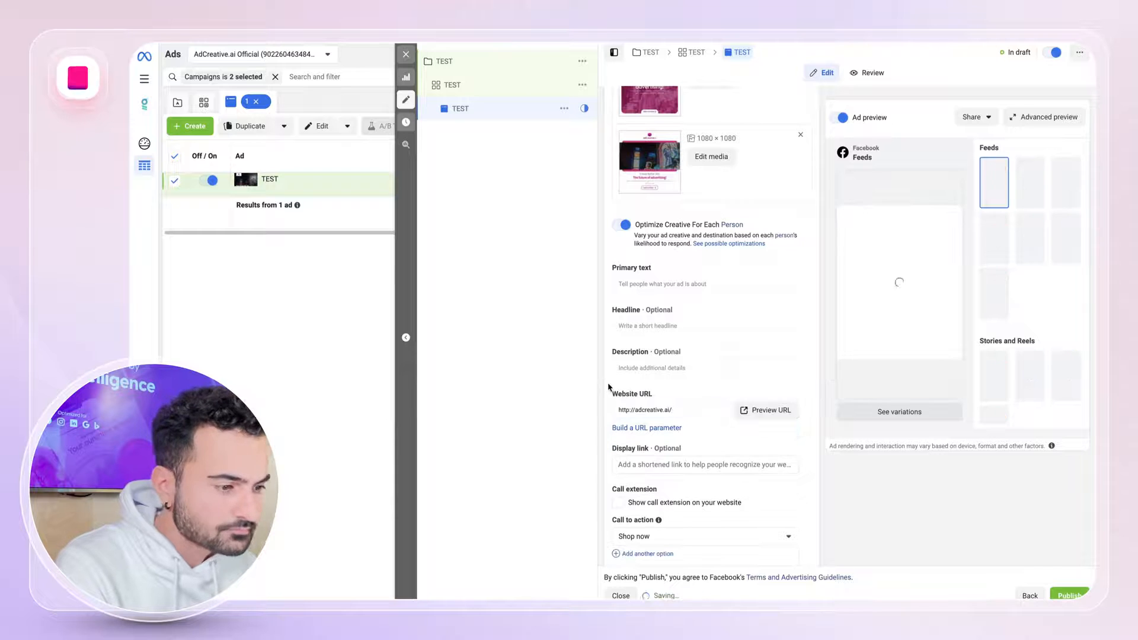
Enter "Test" as the ad's primary text and add a second text option reading "Test 2".
{"action": "left_click", "coordinate": [659, 285]}
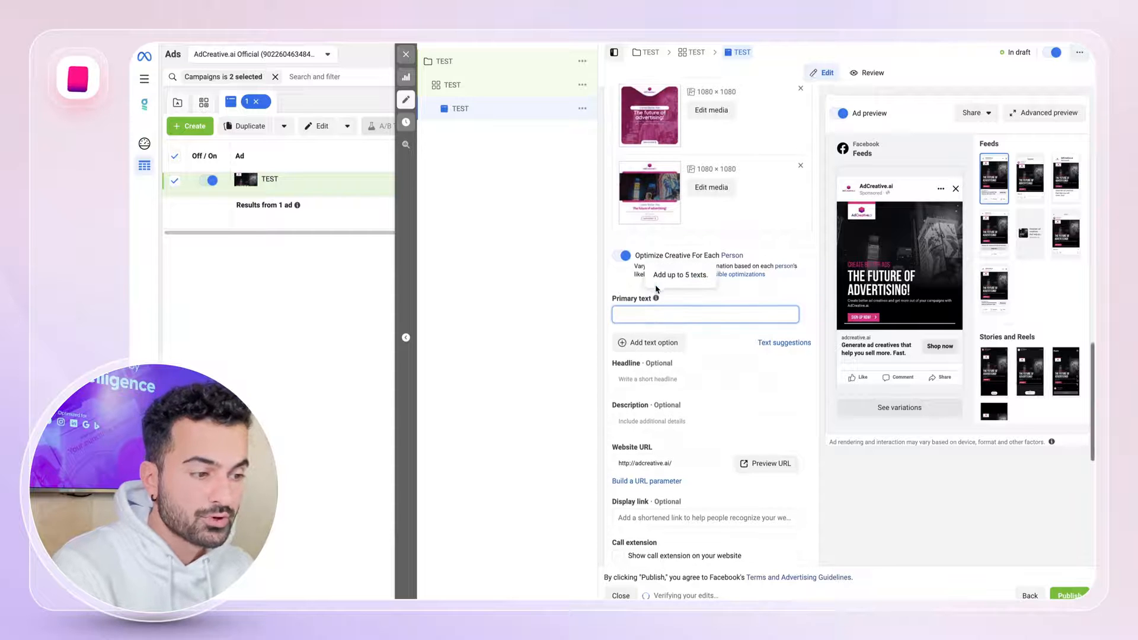
{"action": "type", "text": "Test"}
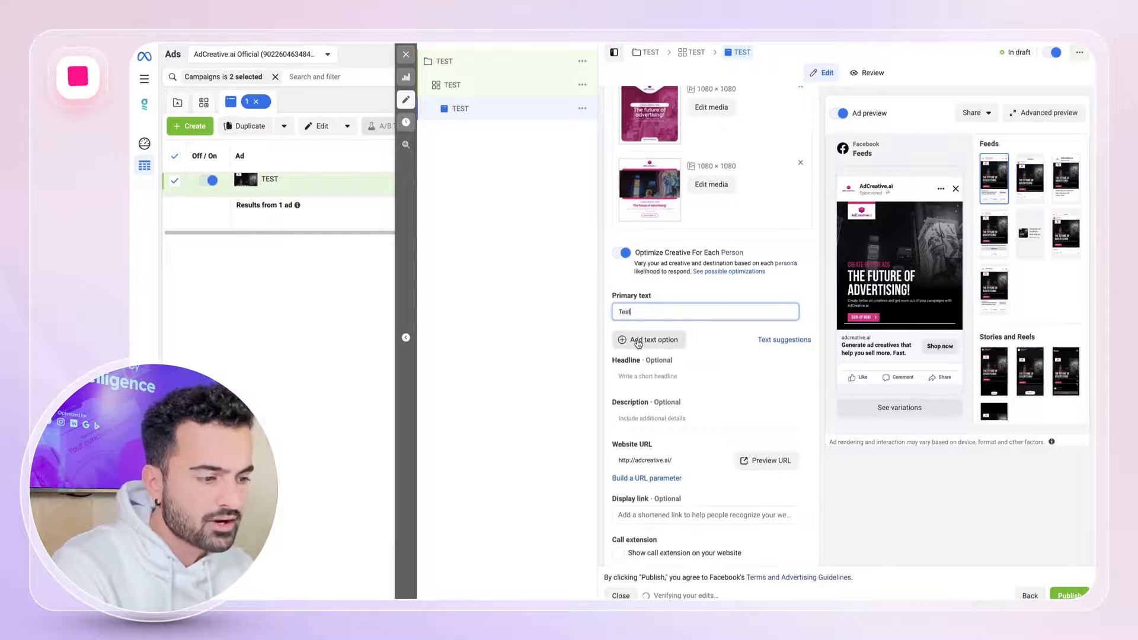
{"action": "left_click", "coordinate": [636, 350]}
{"action": "type", "text": "Test 2"}
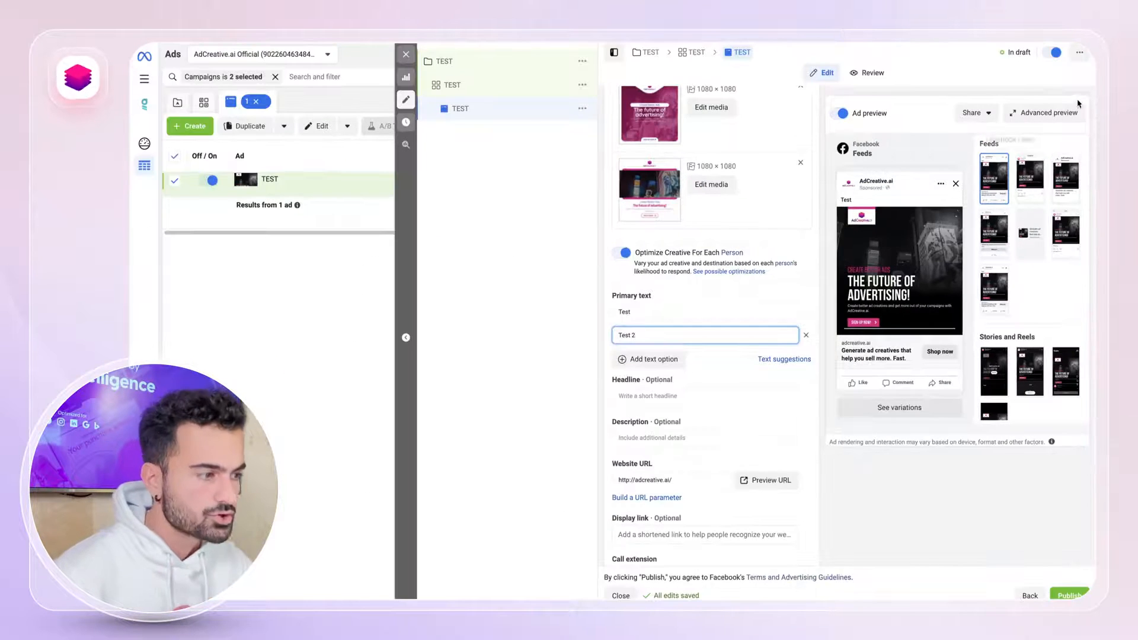
Check the ad across placements in the advanced preview, using the media 87.Post (7).png and 83.Post (13).png, and close it.
{"action": "left_click", "coordinate": [1051, 116]}
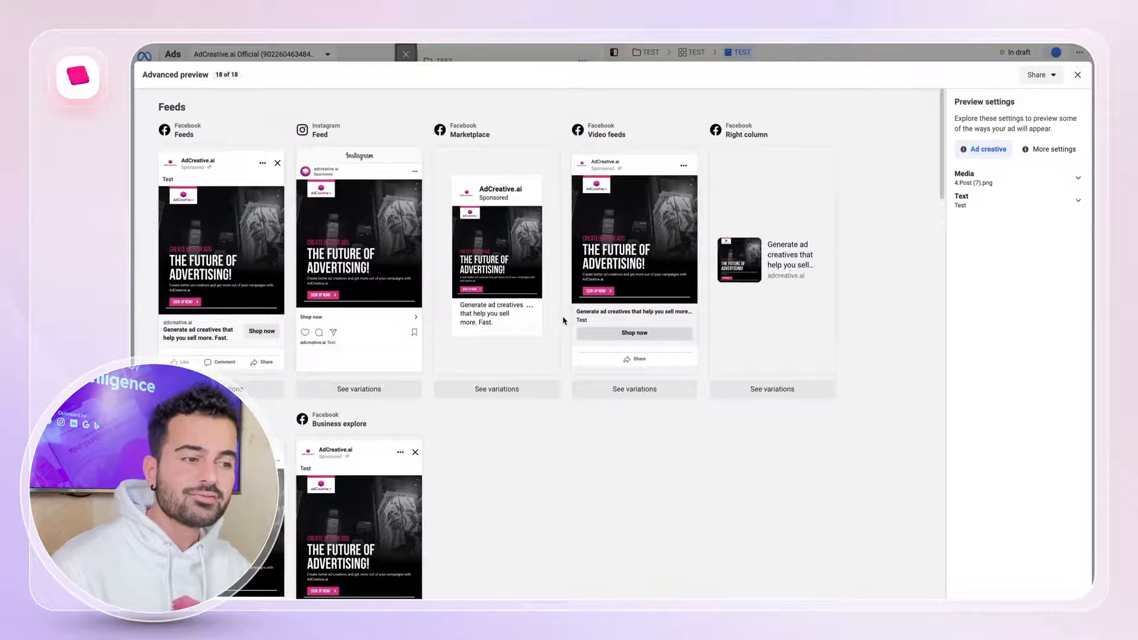
{"action": "left_click", "coordinate": [1034, 178]}
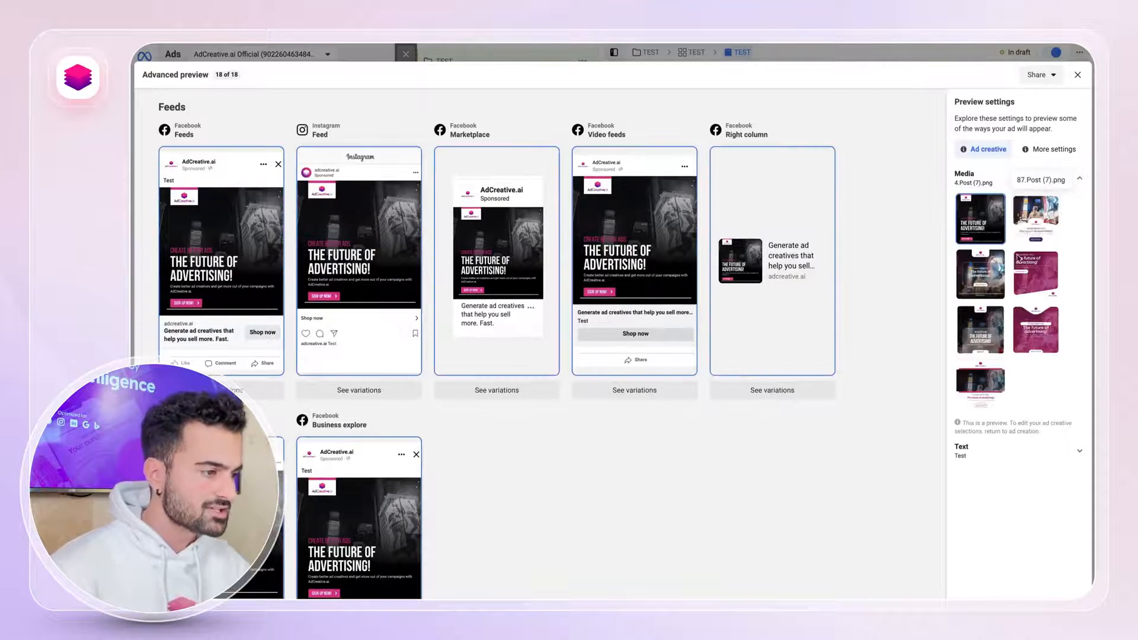
{"action": "left_click", "coordinate": [1034, 225]}
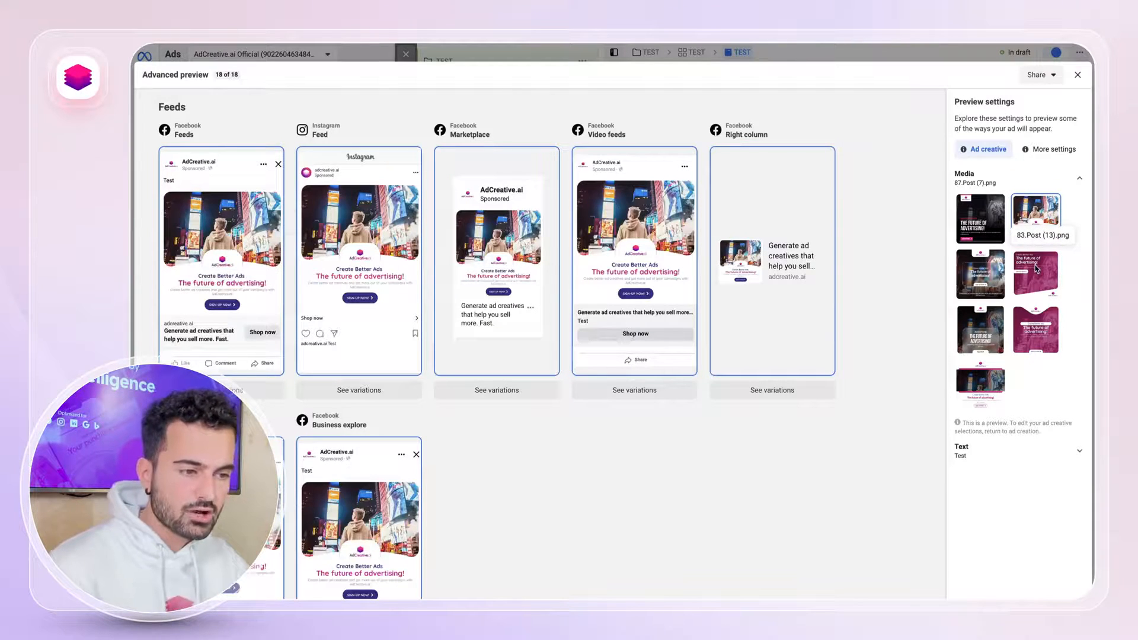
{"action": "left_click", "coordinate": [1036, 269]}
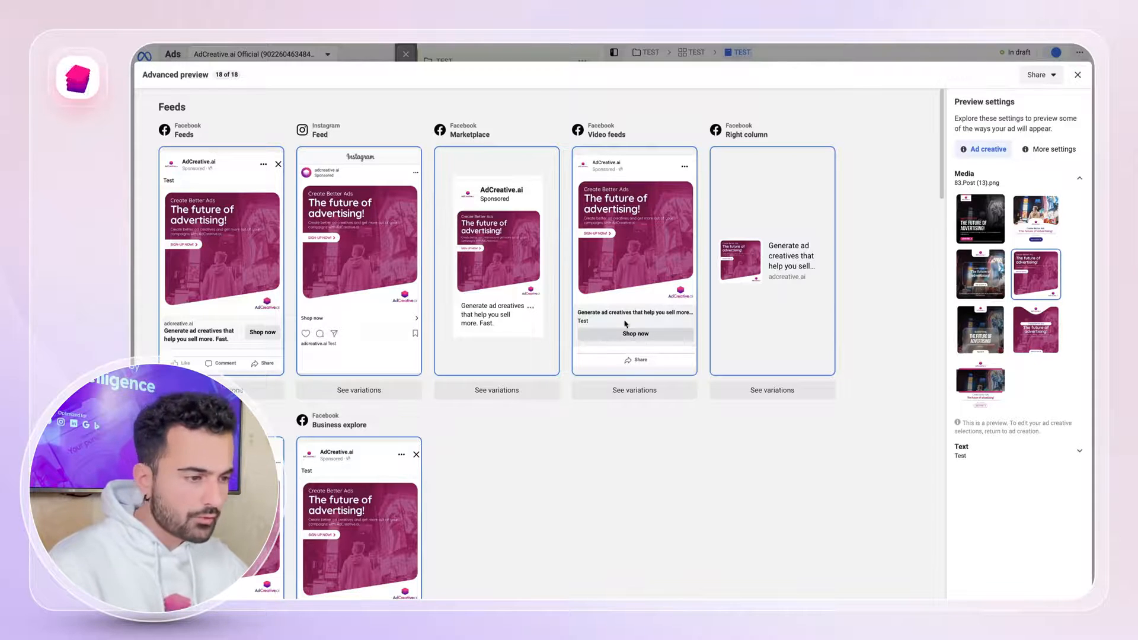
{"action": "scroll", "coordinate": [529, 330], "scroll_direction": "down", "scroll_amount": 3}
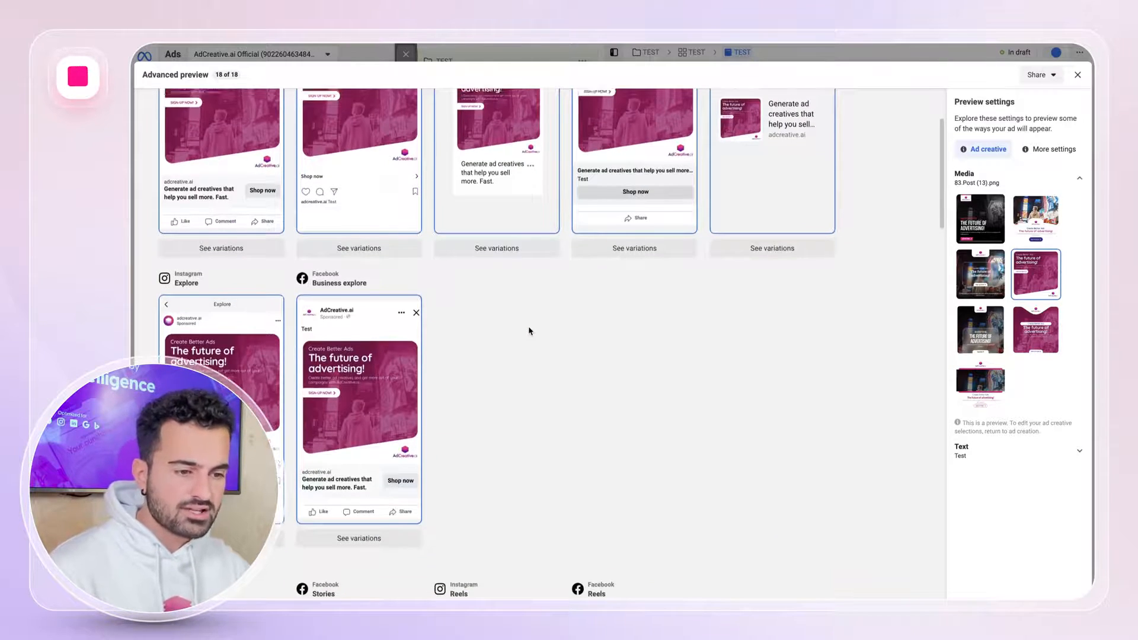
{"action": "scroll", "coordinate": [530, 330], "scroll_direction": "up", "scroll_amount": 3}
{"action": "left_click", "coordinate": [1077, 75]}
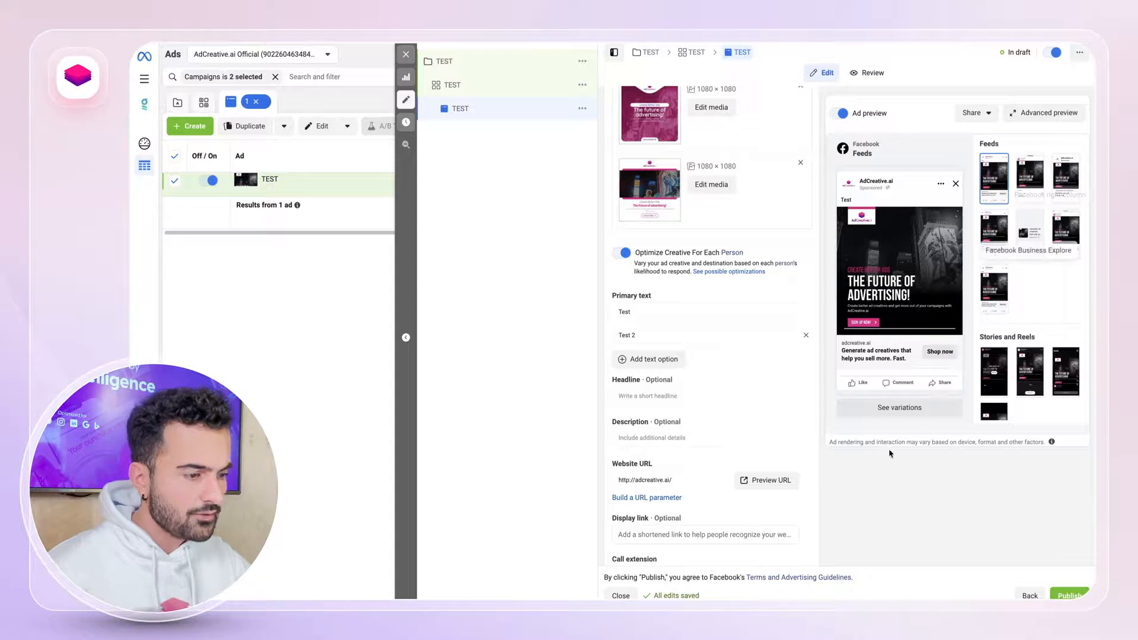